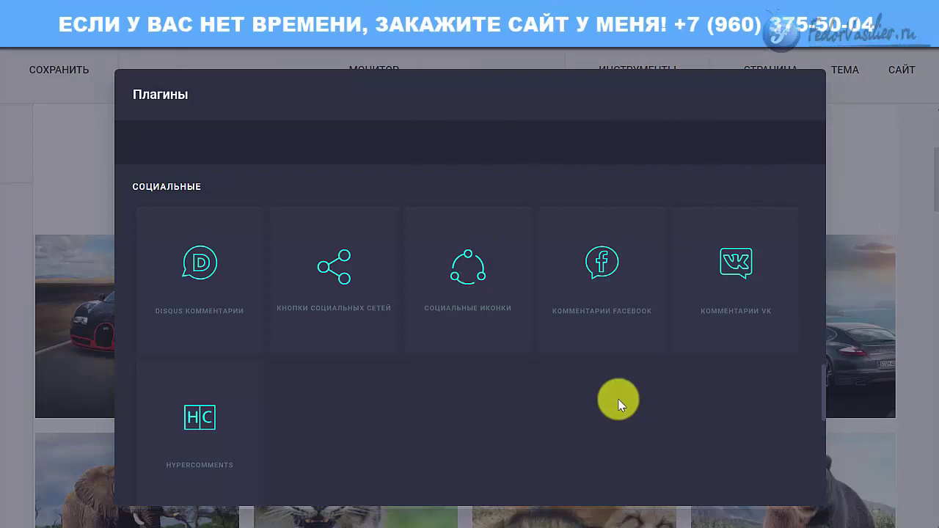
Add the Комментарии VK plugin from the Социальные group to the page.
click(727, 315)
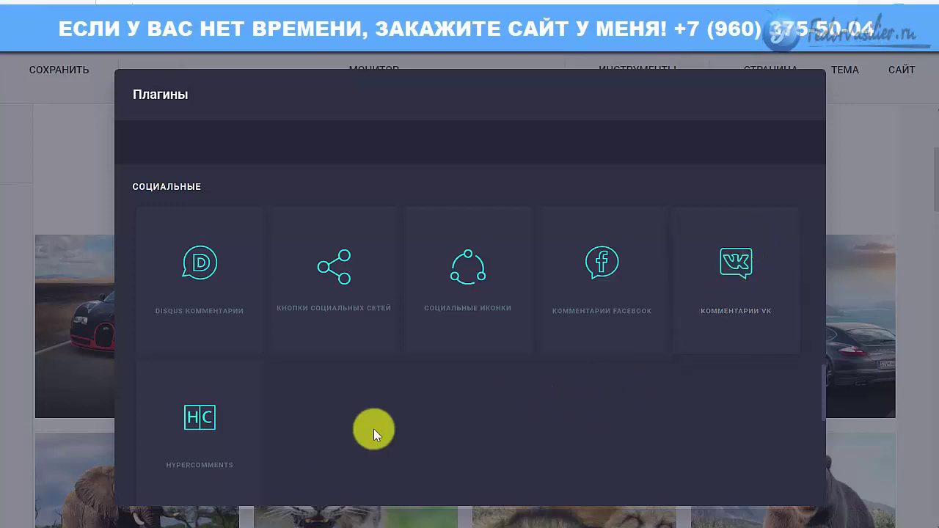
click(217, 420)
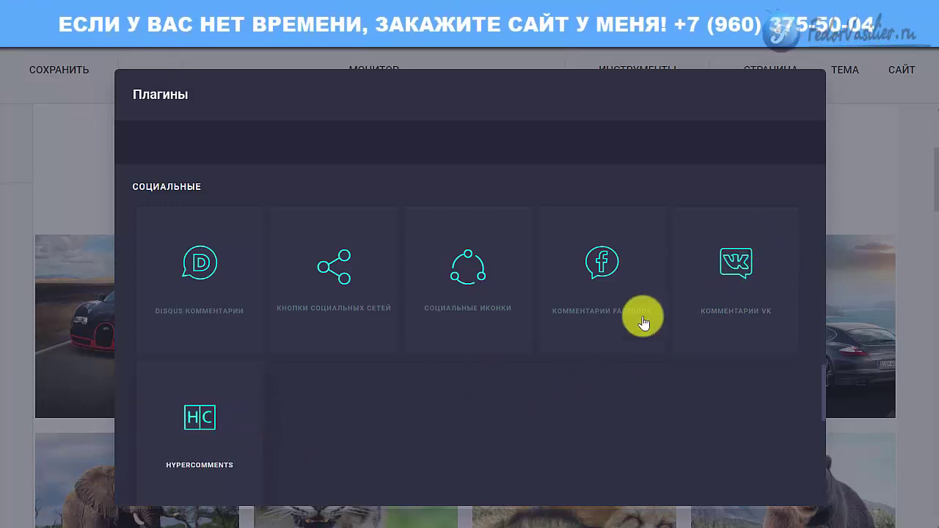
click(769, 264)
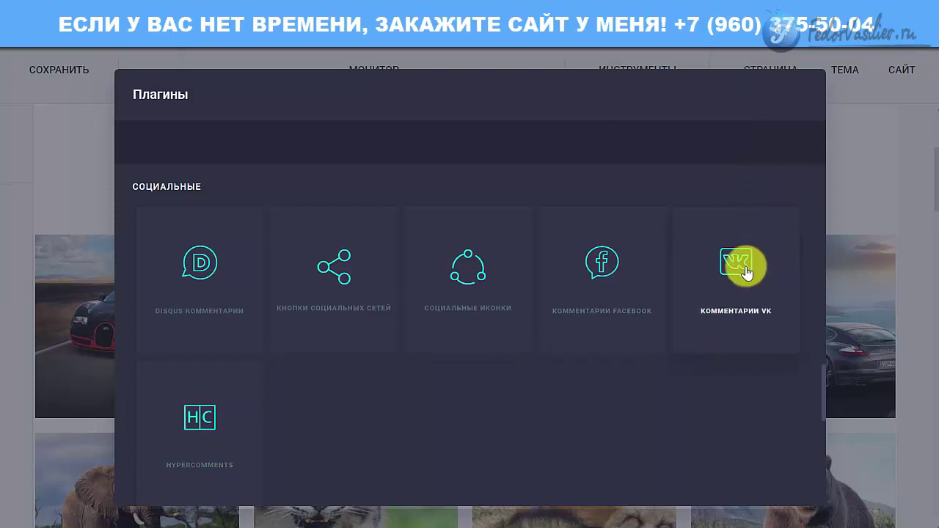
click(749, 258)
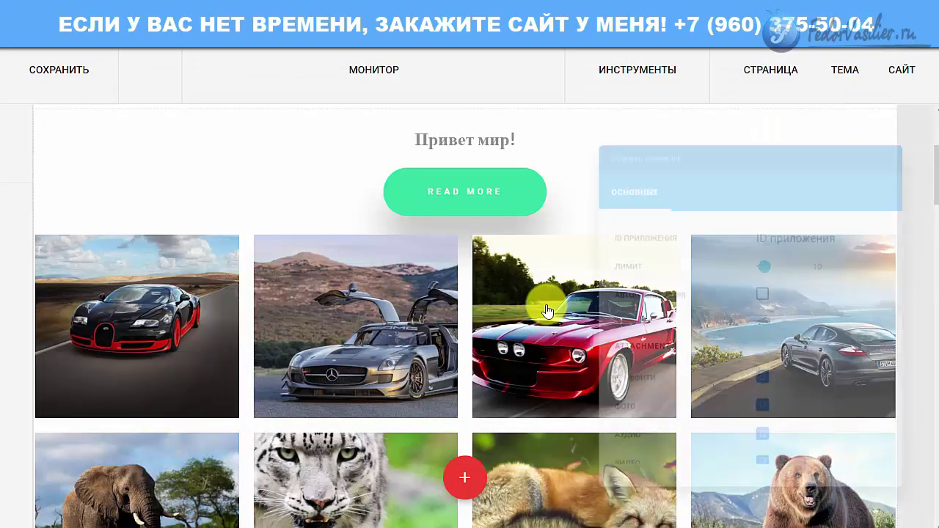
drag(614, 122, 466, 74)
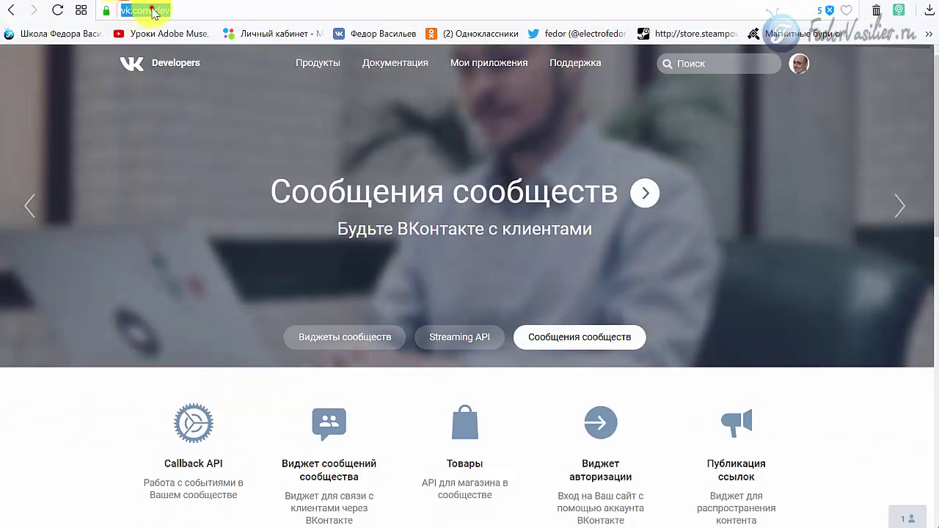
Switch to vk.com/dev, open the Мои приложения list and start creating a new application.
click(151, 11)
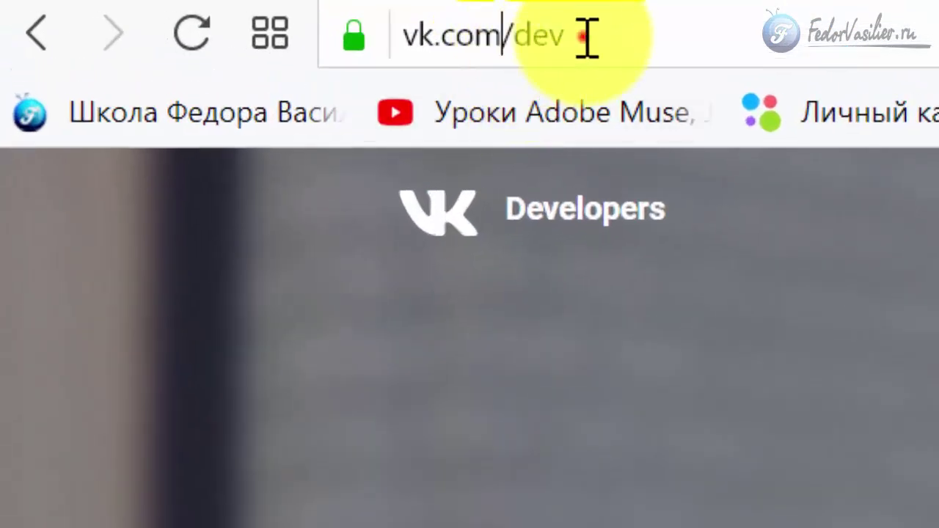
click(588, 35)
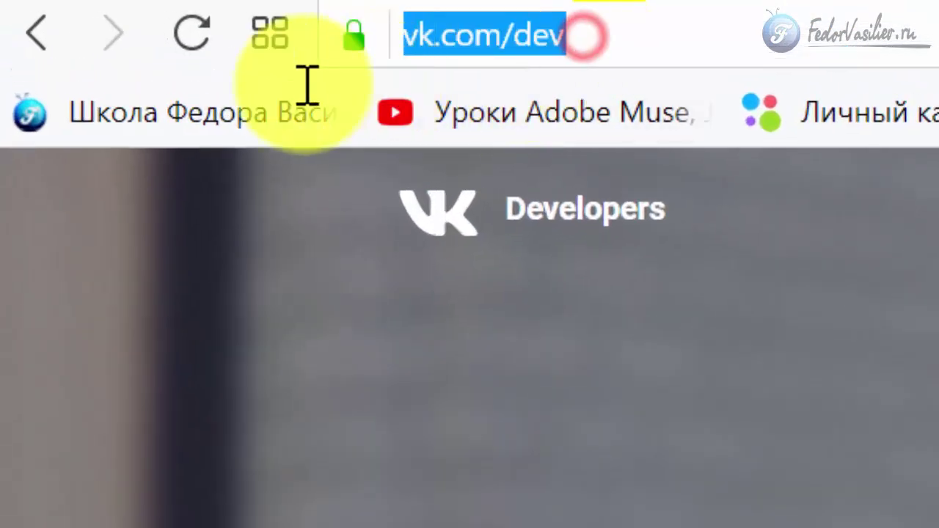
click(606, 28)
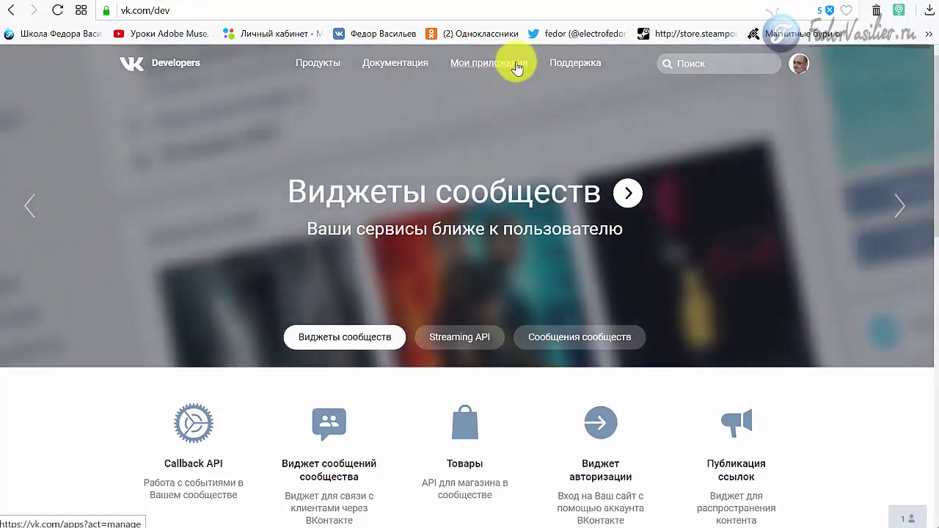
click(517, 63)
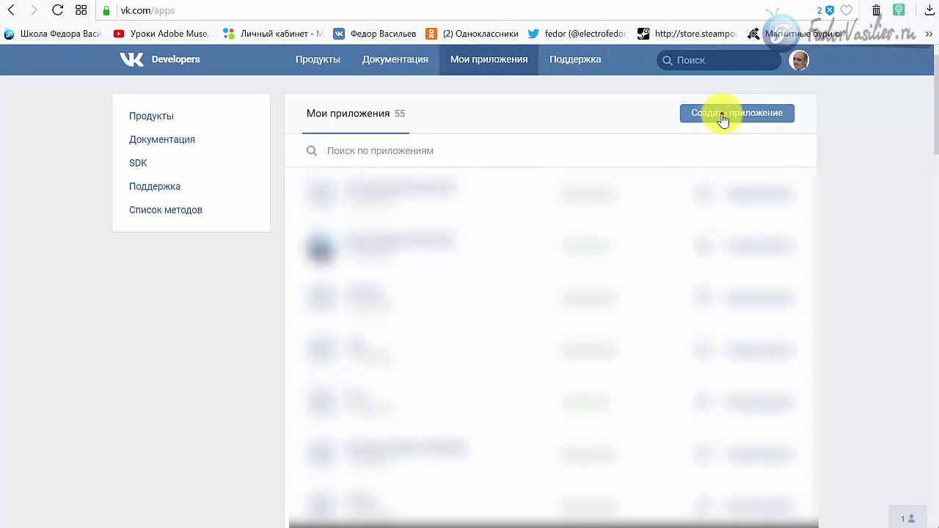
click(723, 117)
Name the new application демо and choose Веб-сайт as its platform.
click(527, 166)
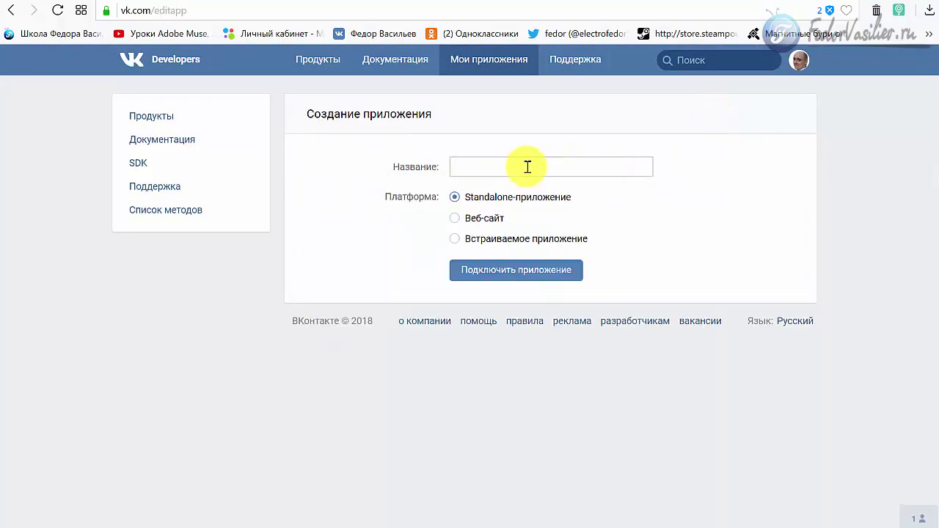
text(демо)
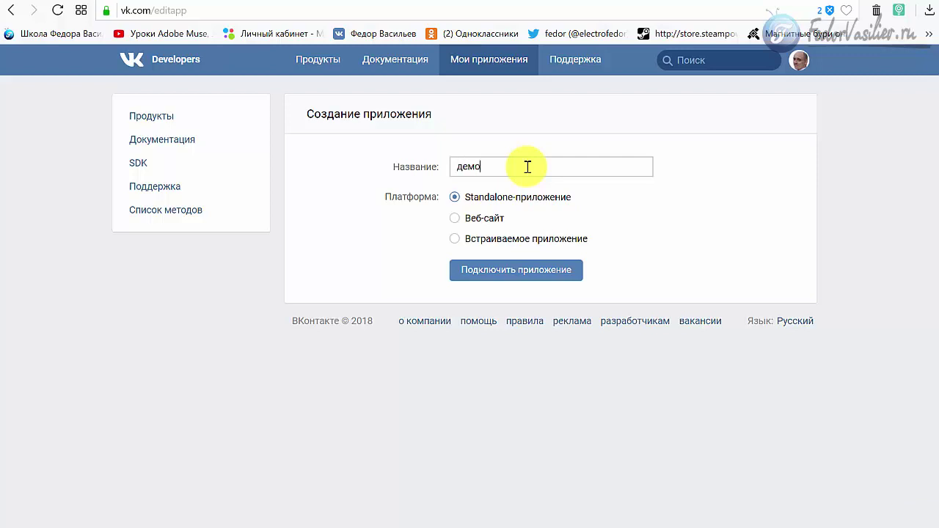
click(456, 219)
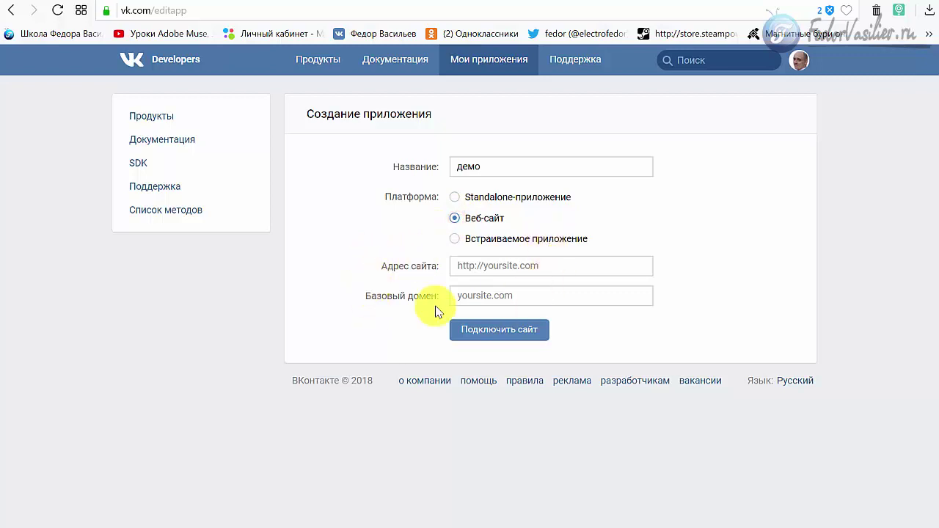
Copy the domain blogging.loc from the page editor's web address and paste it as the application's Адрес сайта.
key(ctrl+Tab)
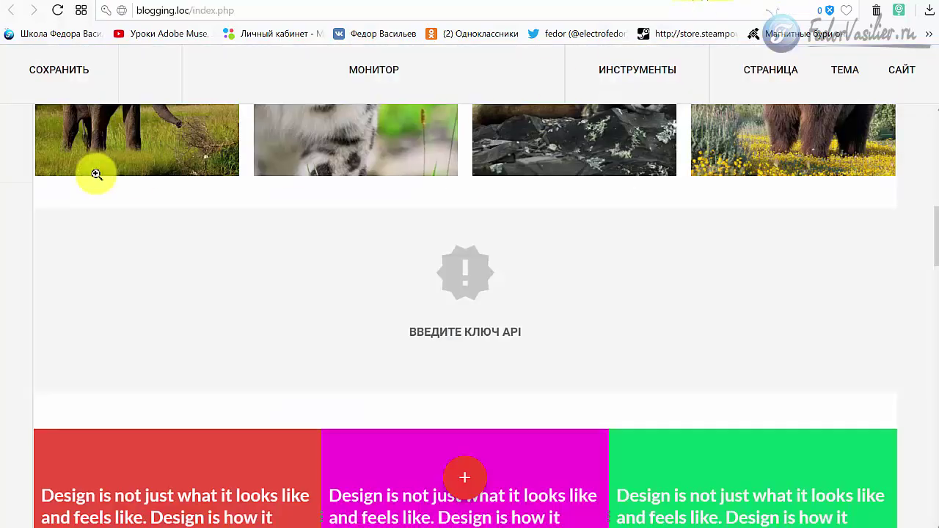
double_click(184, 10)
drag(187, 11, 168, 12)
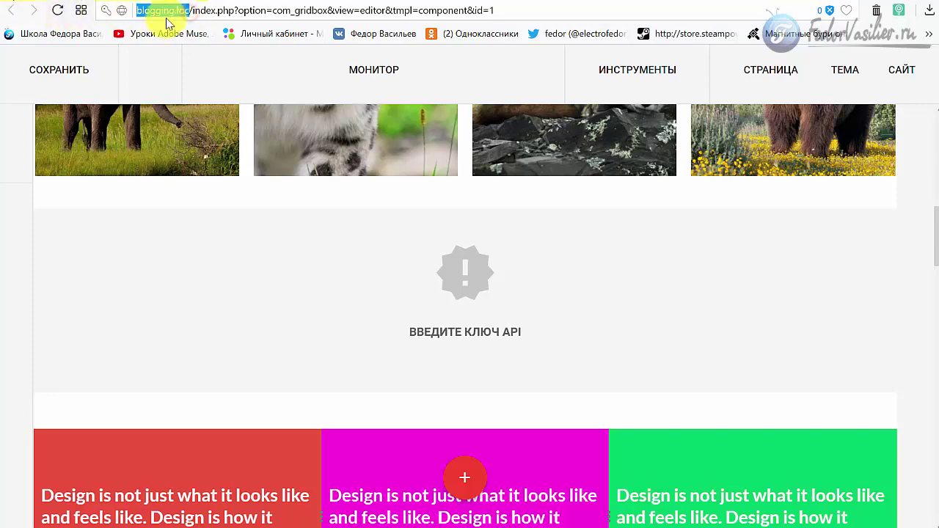
right_click(174, 11)
click(205, 63)
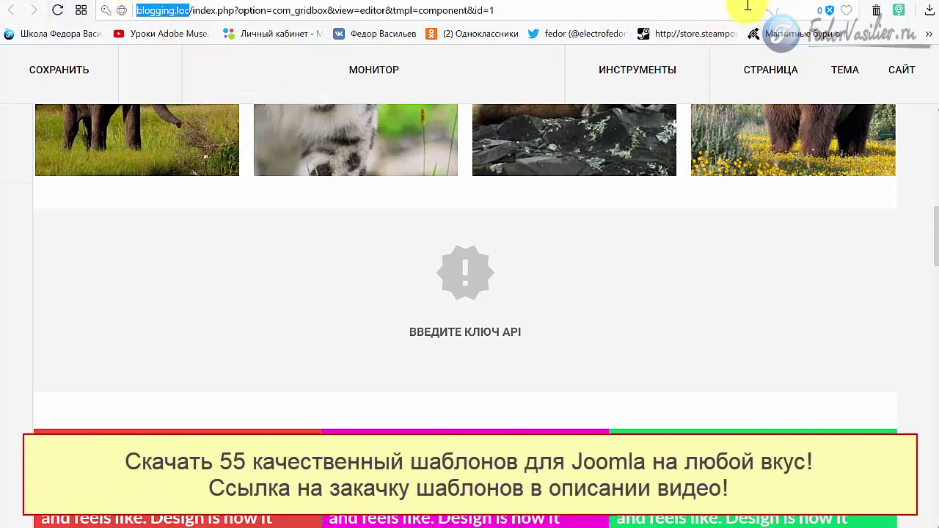
key(ctrl+Tab)
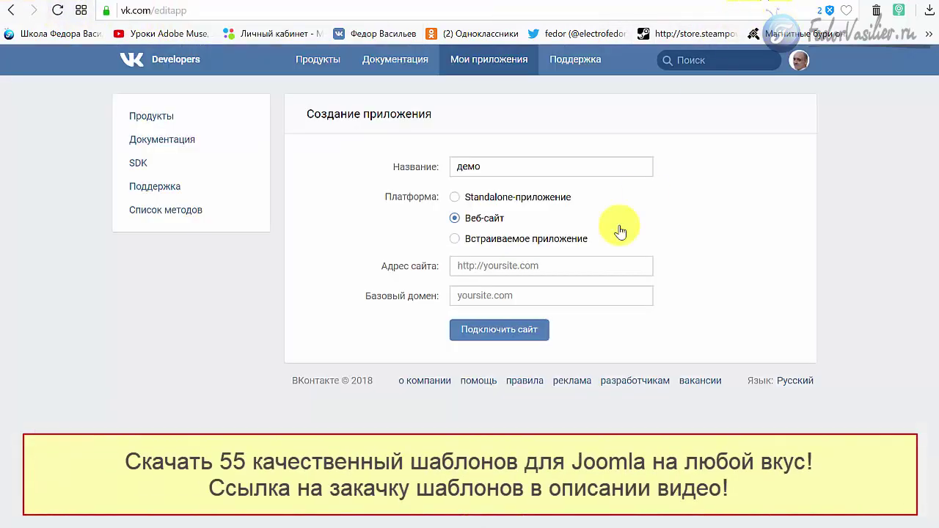
right_click(510, 264)
click(543, 342)
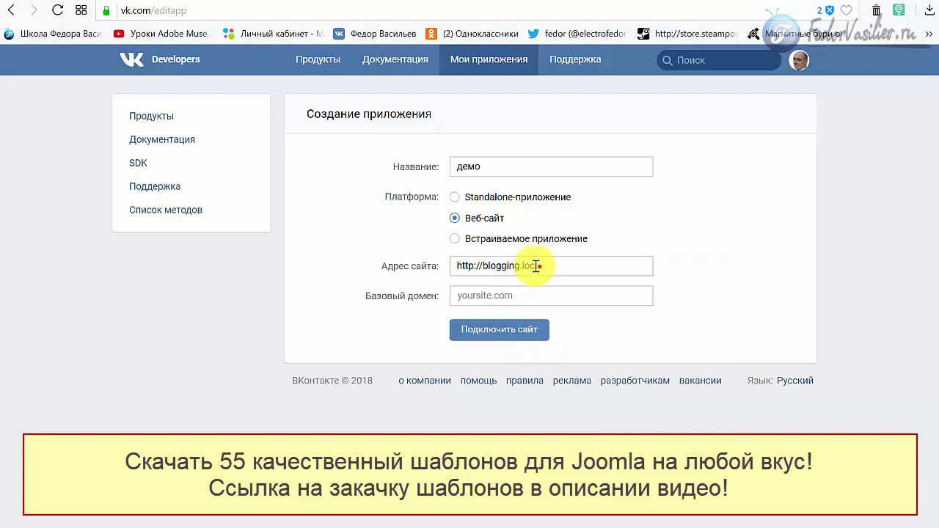
drag(537, 265, 486, 272)
right_click(514, 267)
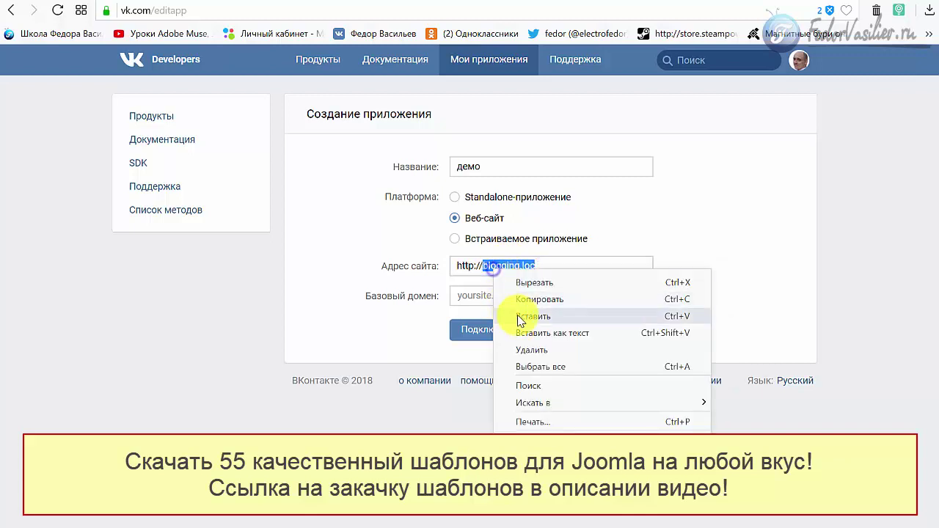
click(517, 314)
click(504, 297)
right_click(505, 295)
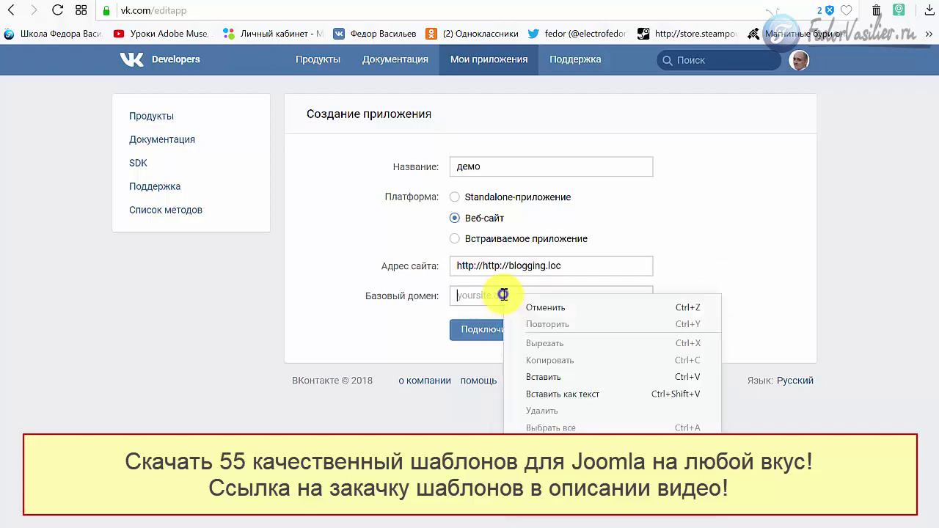
click(524, 380)
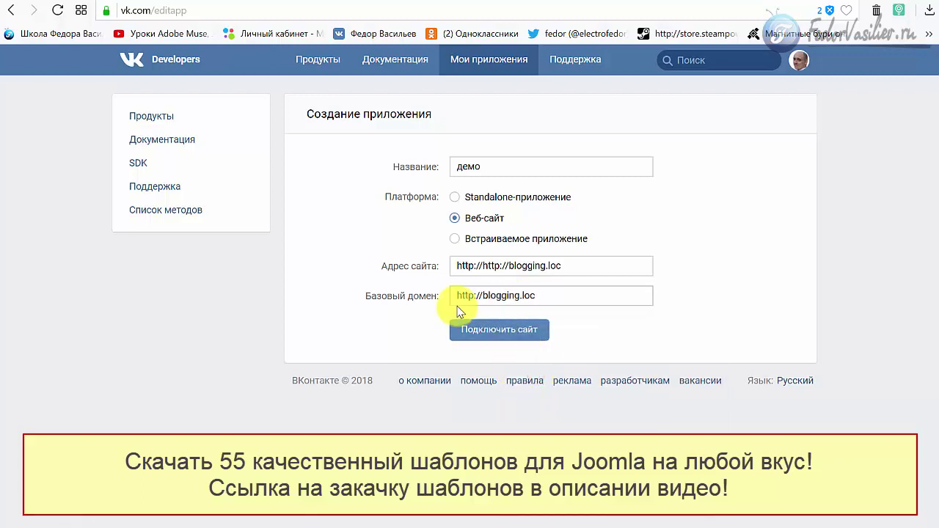
drag(482, 295, 442, 298)
key(BackSpace)
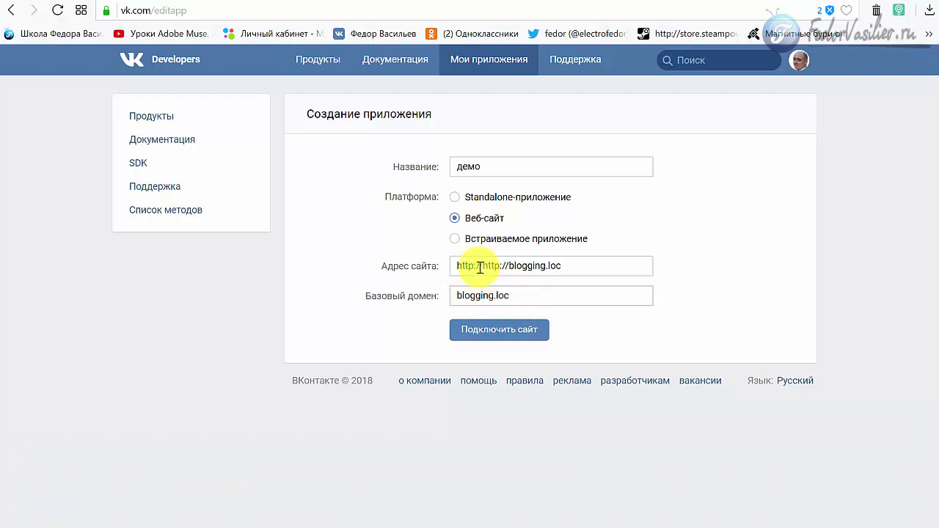
drag(483, 265, 415, 267)
key(BackSpace)
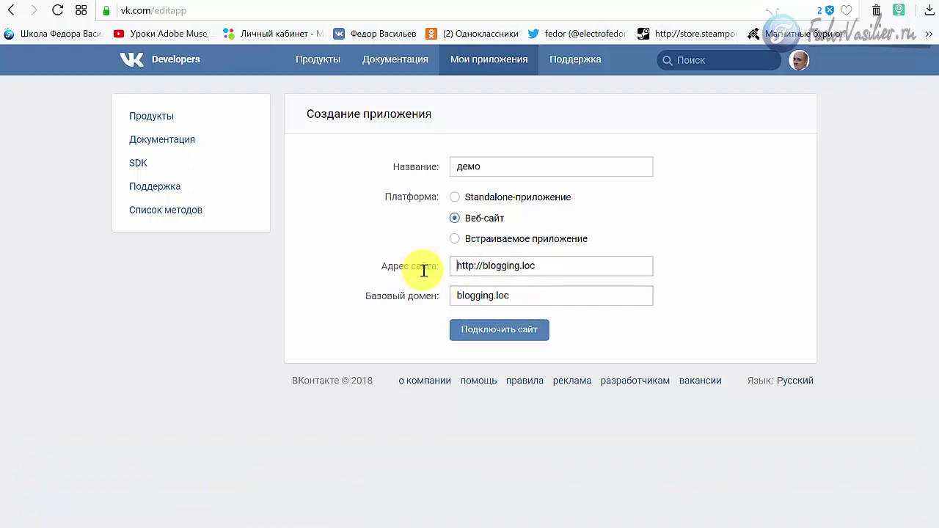
click(518, 293)
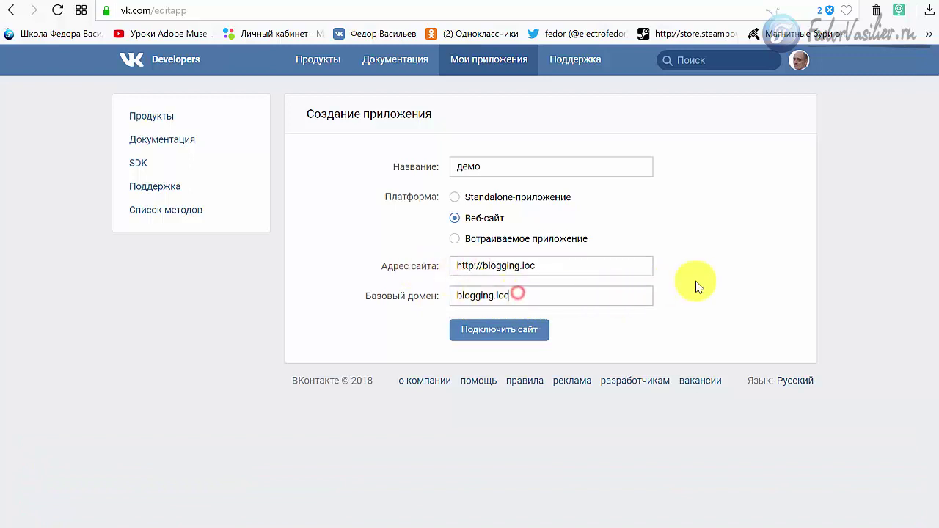
Connect the site, request confirmation by SMS-сообщение and submit the verification code in Код подтверждения.
click(501, 332)
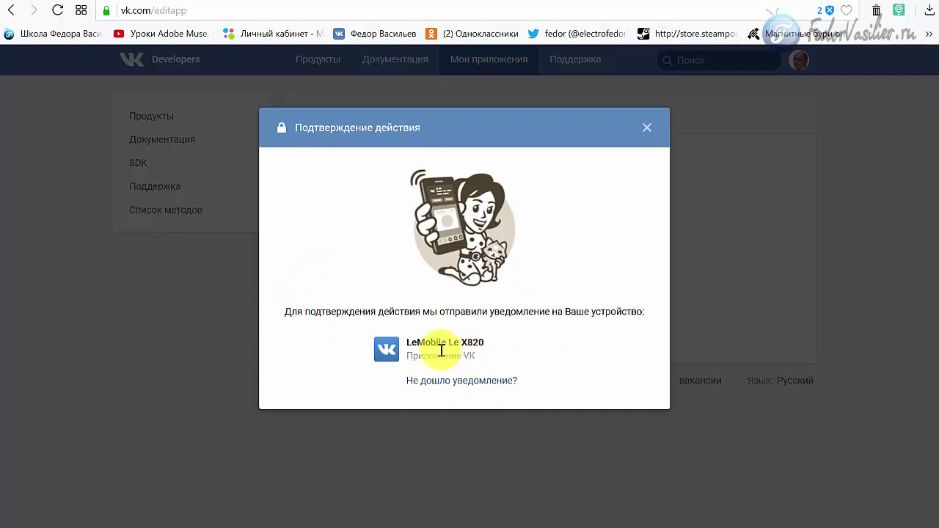
click(471, 383)
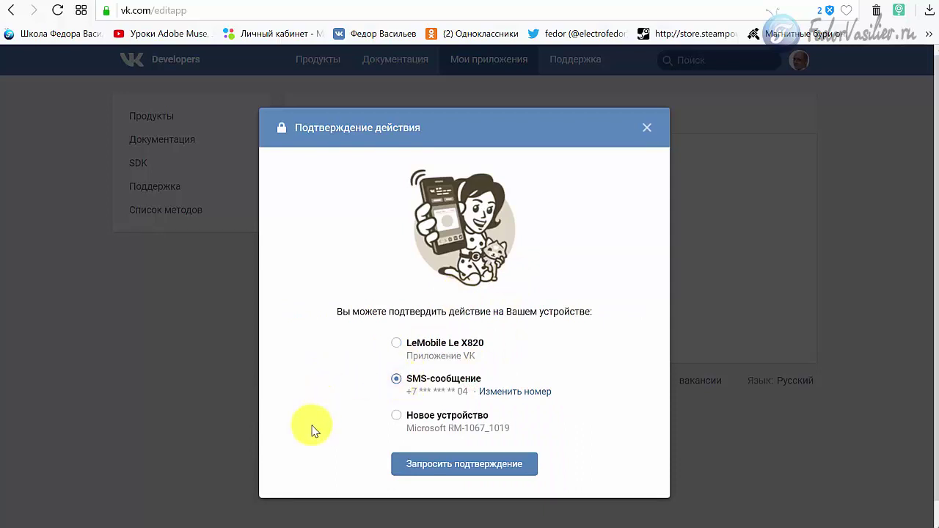
click(415, 462)
scroll(356, 396, down, 2)
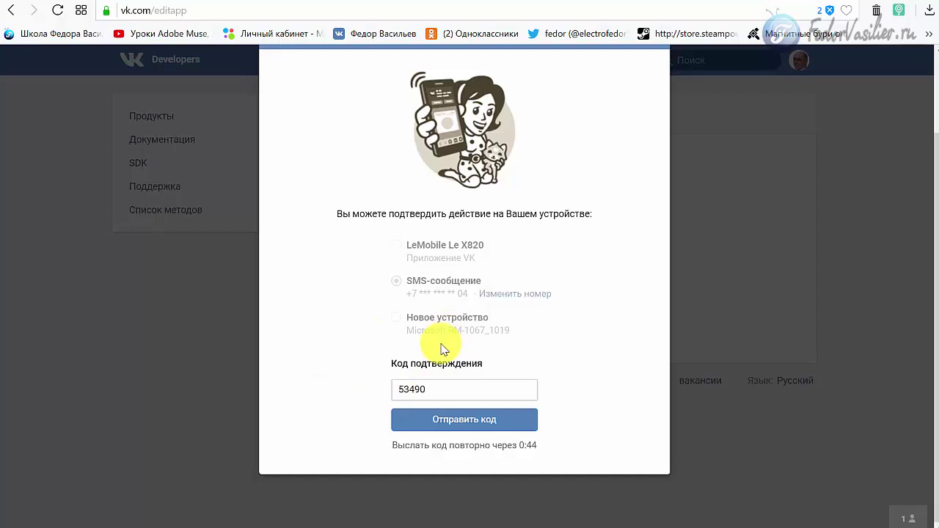
click(446, 420)
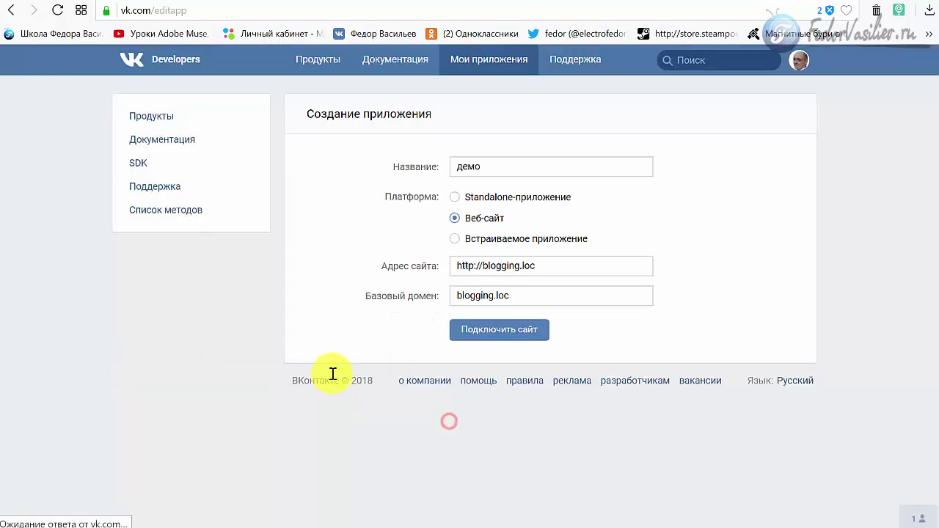
Open the Настройки section of the демо application and copy its application ID.
scroll(342, 283, down, 2)
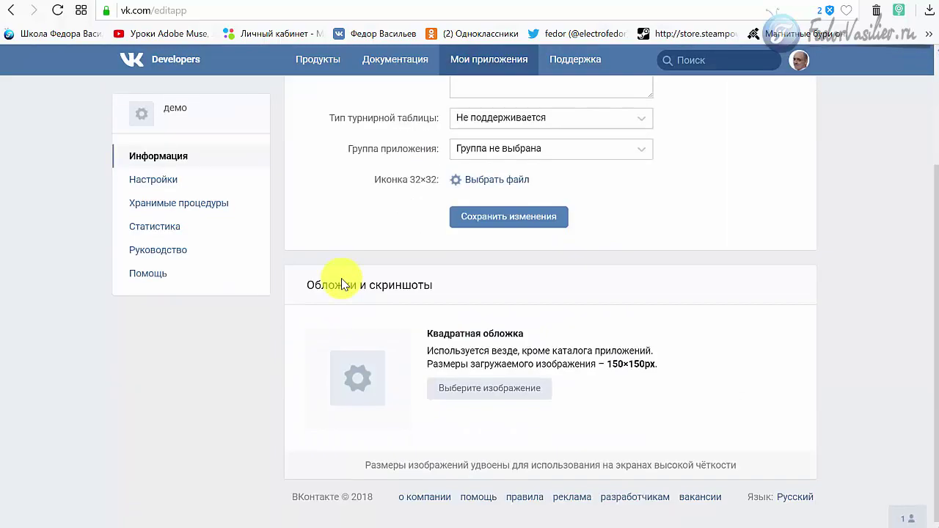
scroll(332, 285, up, 2)
click(141, 180)
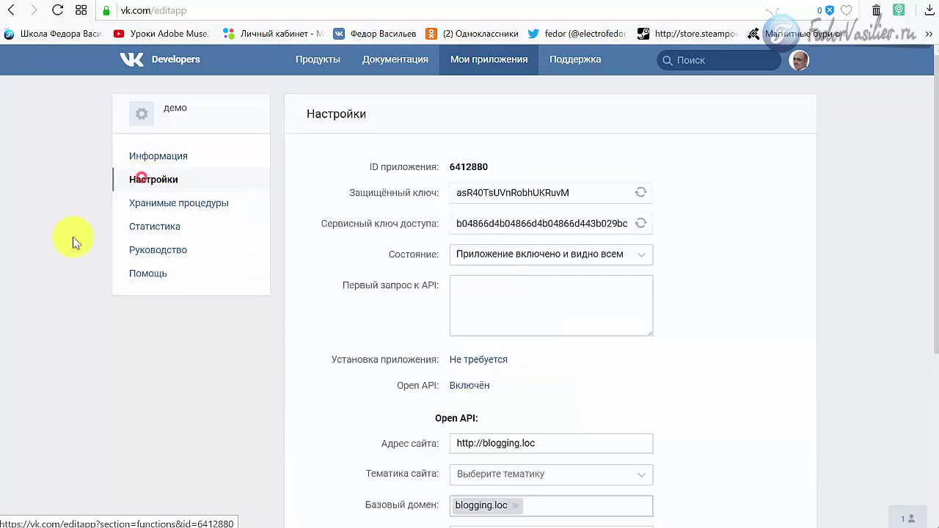
scroll(525, 315, down, 2)
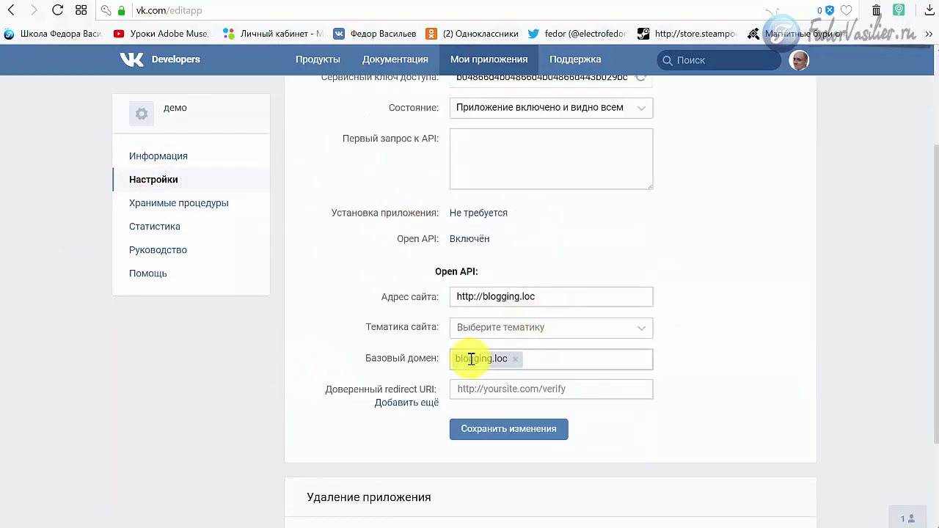
scroll(351, 286, up, 2)
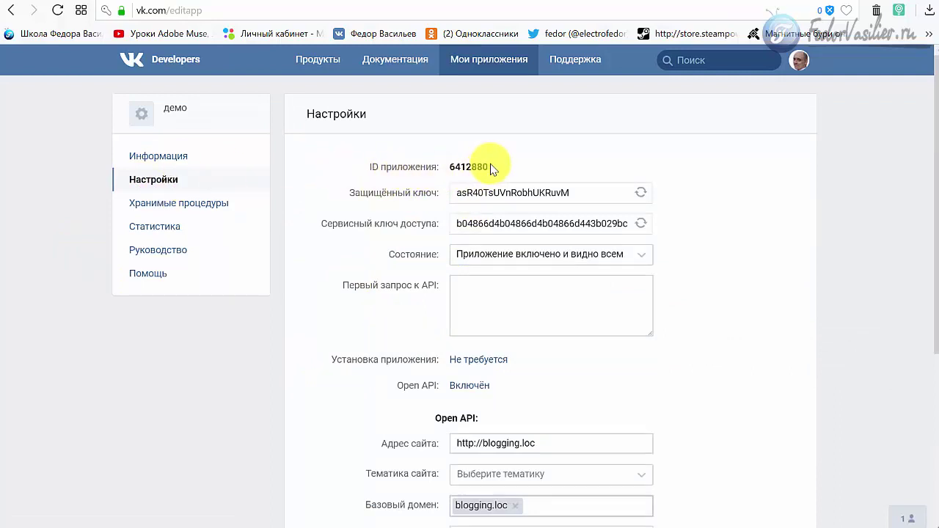
drag(488, 167, 450, 171)
right_click(455, 169)
click(480, 213)
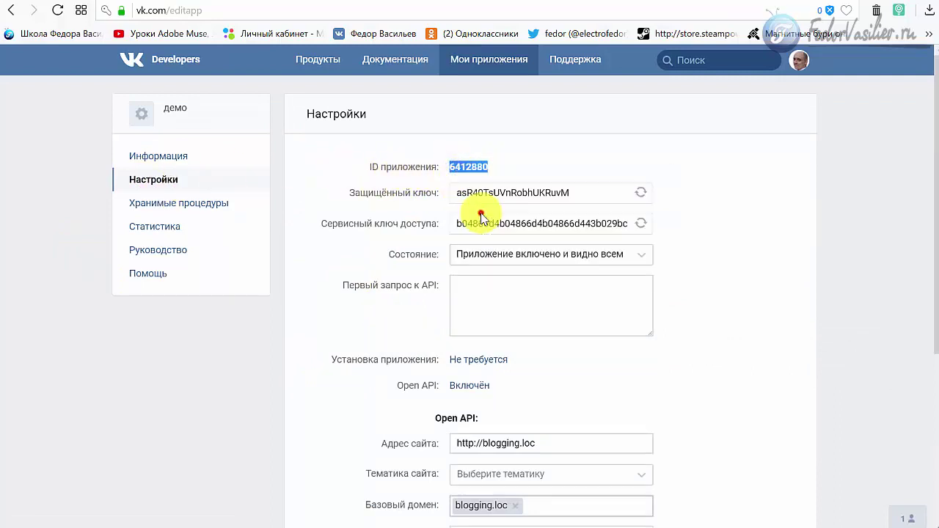
Return to the blogging.loc page editor and insert Комментарии VK into the section containing the API key placeholder.
key(ctrl+Tab)
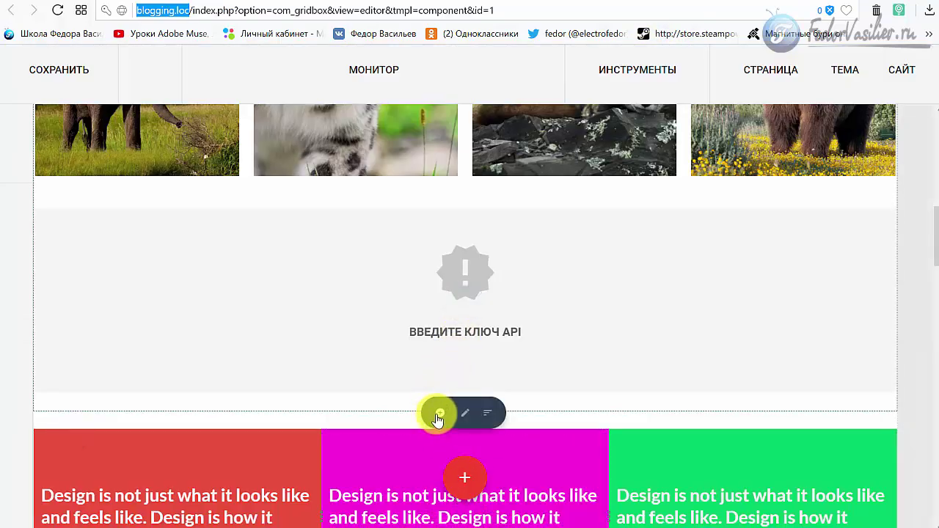
click(437, 413)
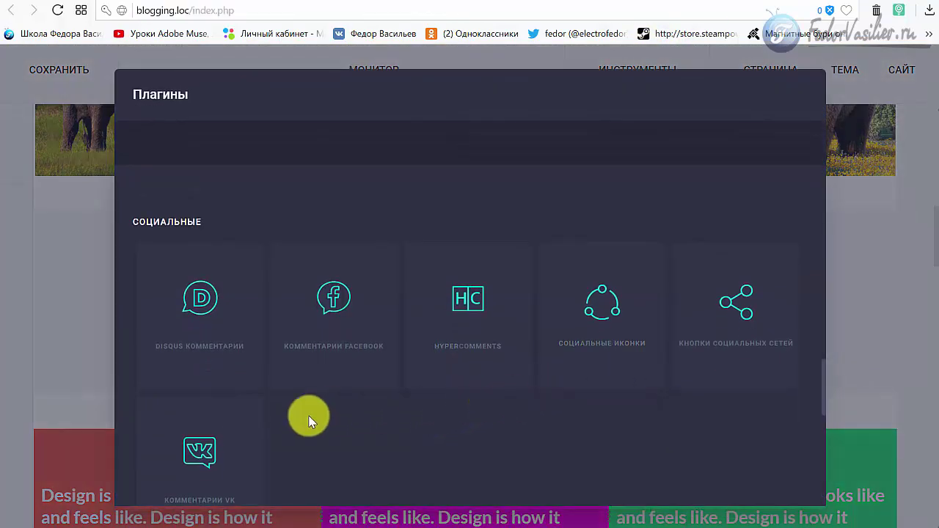
click(215, 441)
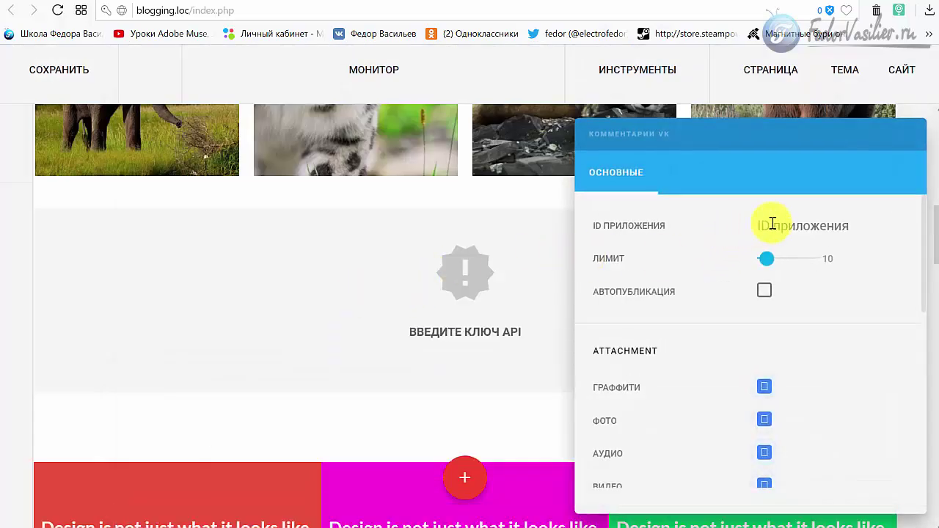
Paste the copied VK application ID into ID приложения and reposition the Комментарии VK settings window to check the comment block.
right_click(772, 223)
click(814, 305)
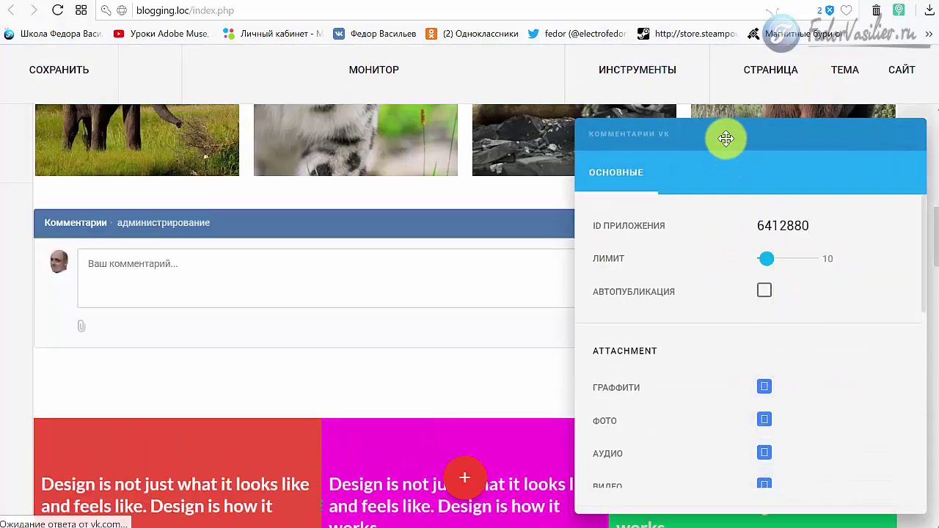
drag(726, 138, 433, 480)
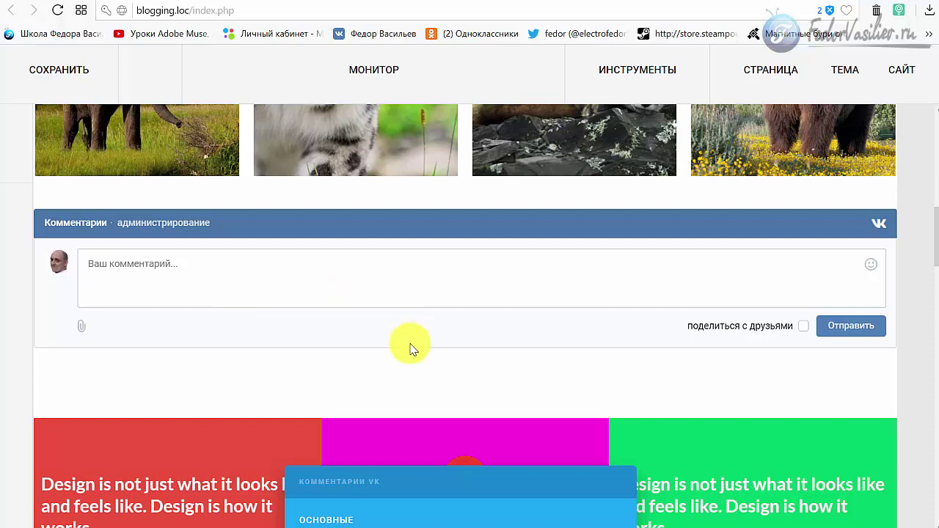
drag(426, 493, 471, 110)
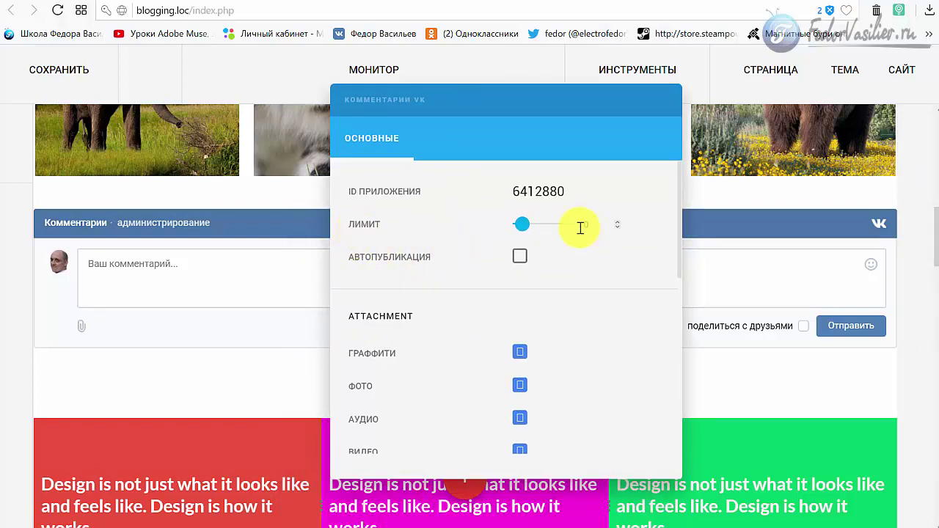
Set the comment Лимит to 12 and enable Автопубликация in the Комментарии VK settings.
click(517, 226)
drag(528, 231, 524, 226)
click(520, 260)
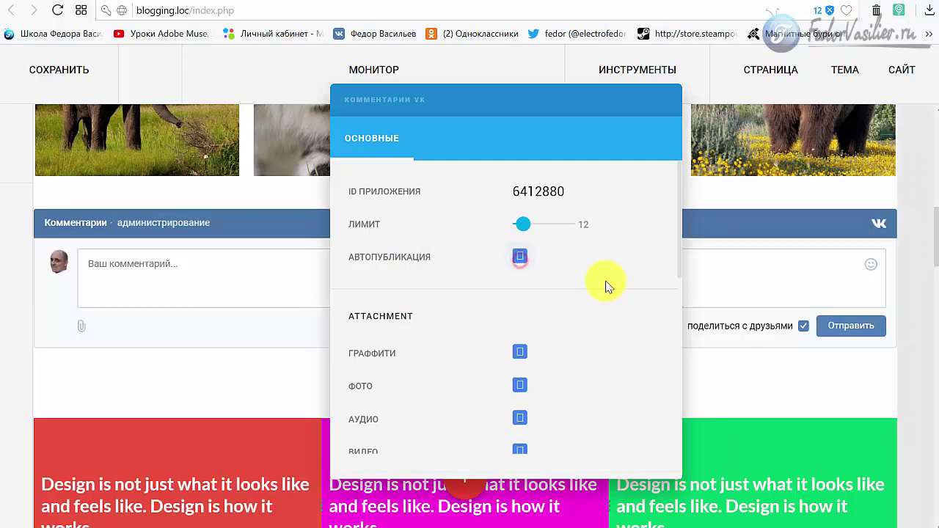
Disable all Attachment types: Граффити, Фото, Аудио, Видео and Ссылка.
scroll(587, 300, down, 1)
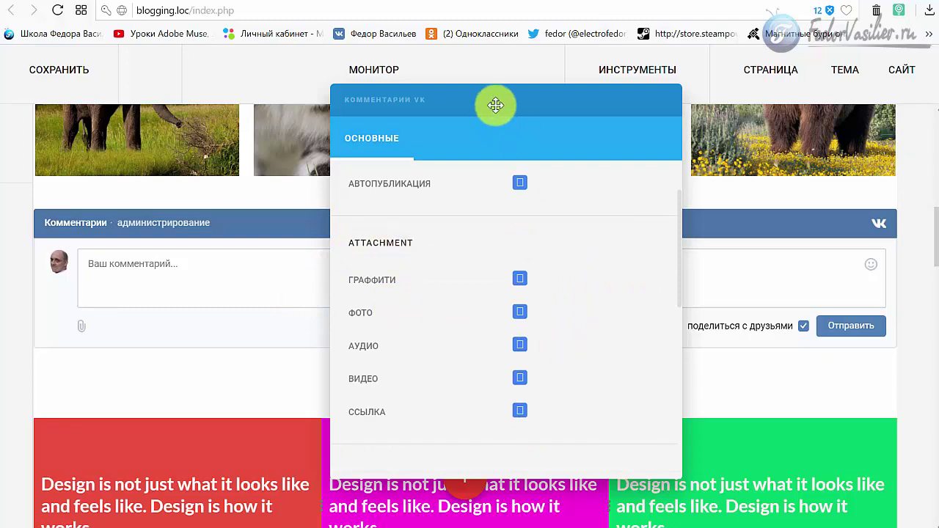
drag(493, 105, 431, 59)
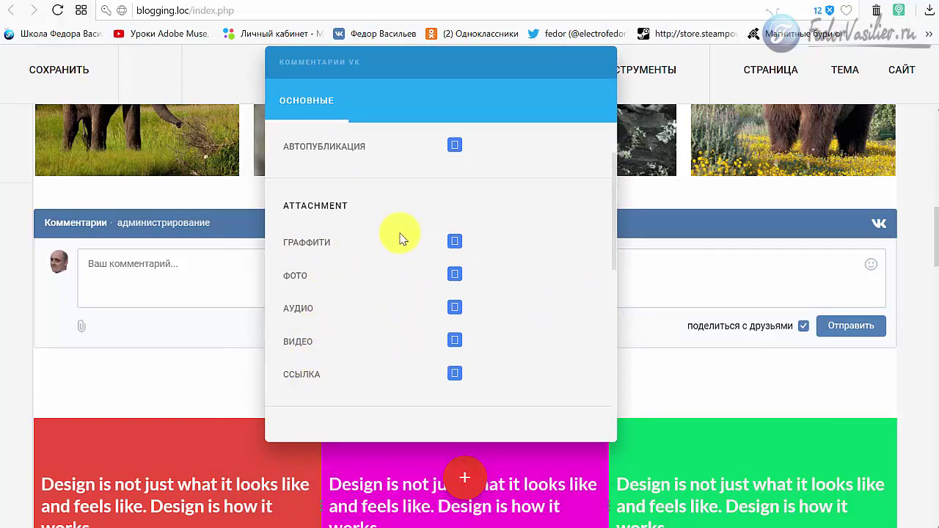
click(454, 242)
click(454, 274)
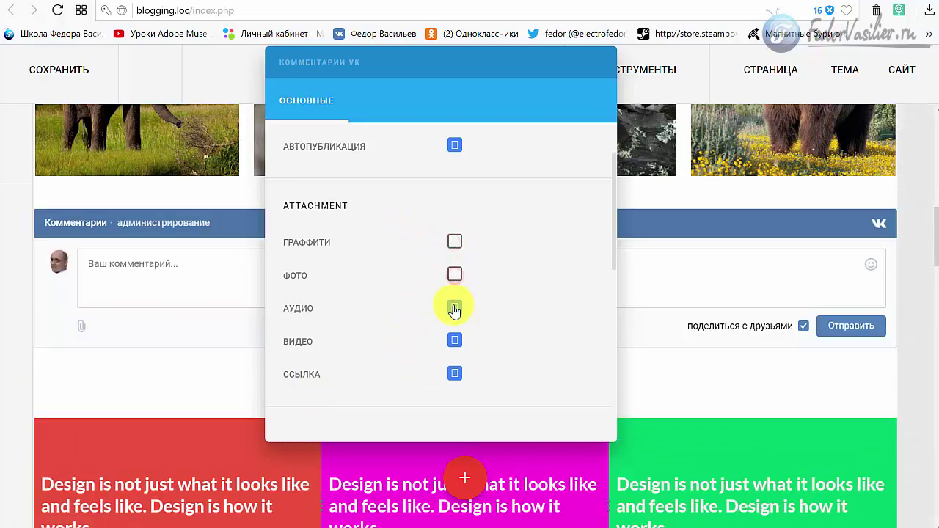
click(453, 308)
click(455, 342)
click(453, 375)
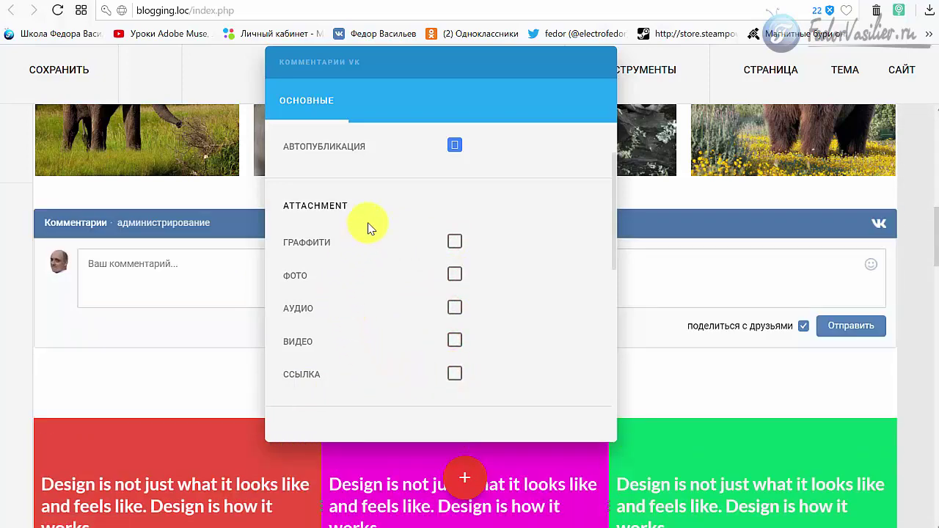
Close the Комментарии VK settings and save the page.
scroll(369, 228, down, 8)
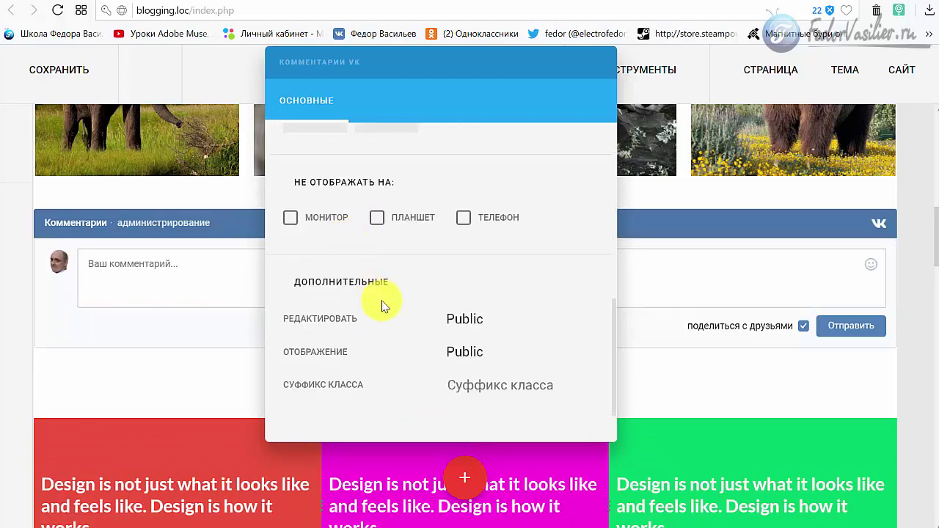
scroll(382, 306, up, 8)
click(594, 70)
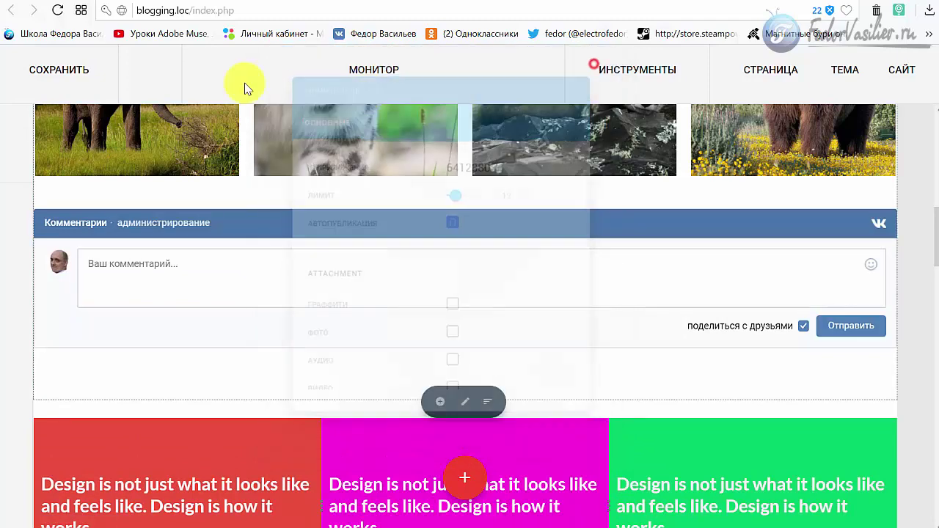
click(56, 69)
Post the comment "тест" in the VK comment block and reply to it with "демо".
click(134, 273)
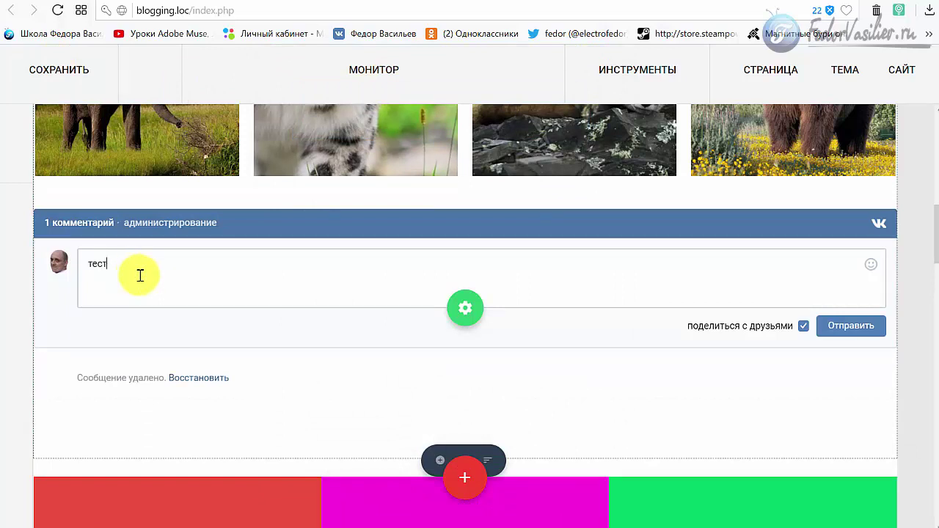
click(836, 335)
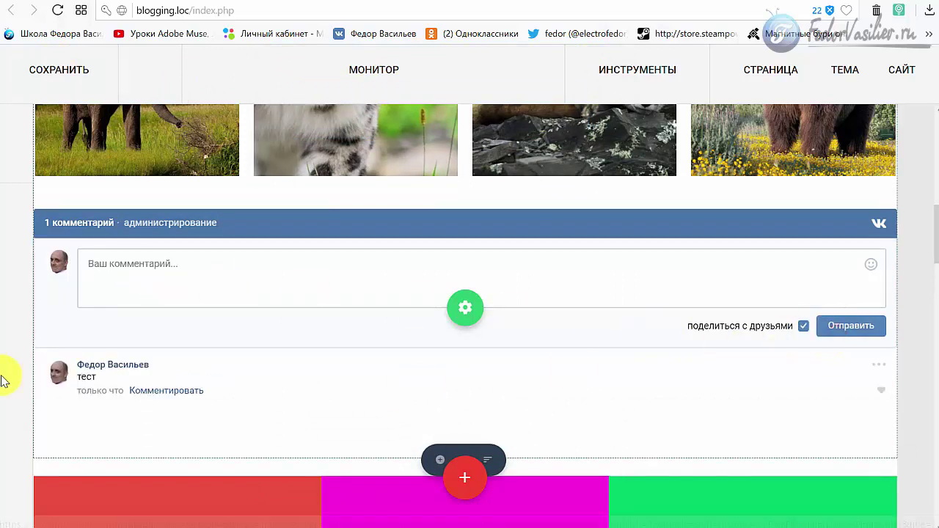
click(180, 393)
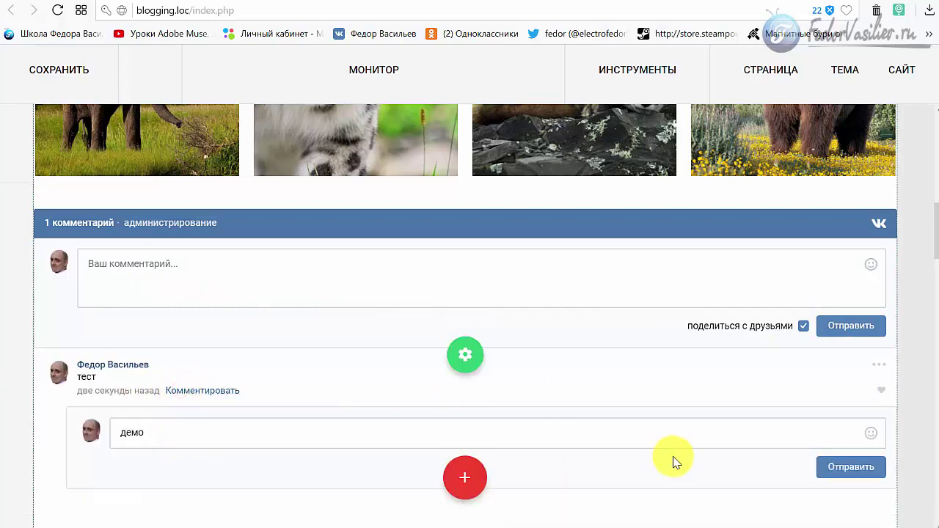
click(832, 468)
scroll(10, 346, down, 2)
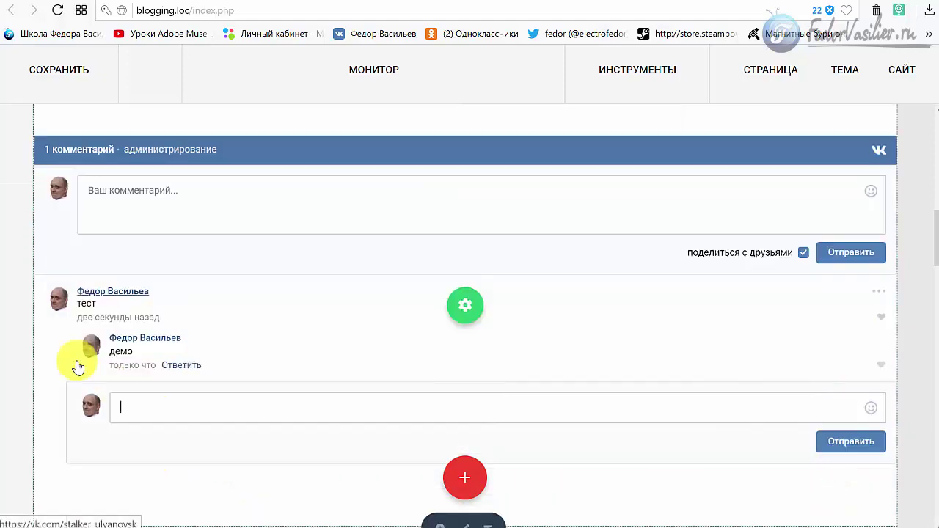
scroll(360, 323, up, 2)
Delete the Комментарии VK plugin from the page.
mouse_move(463, 381)
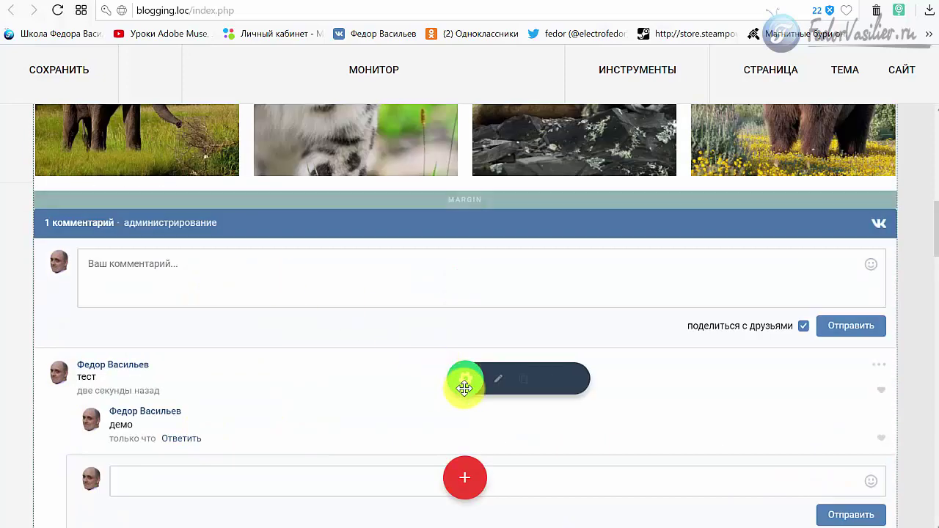
click(568, 378)
click(534, 282)
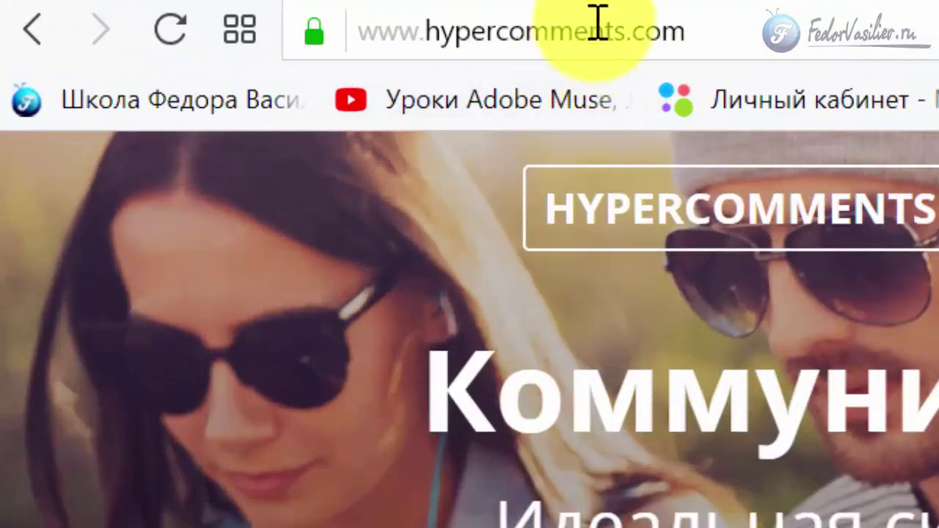
Switch to hypercomments.com and open its Тарифы page to view the monthly plans.
click(597, 22)
click(829, 48)
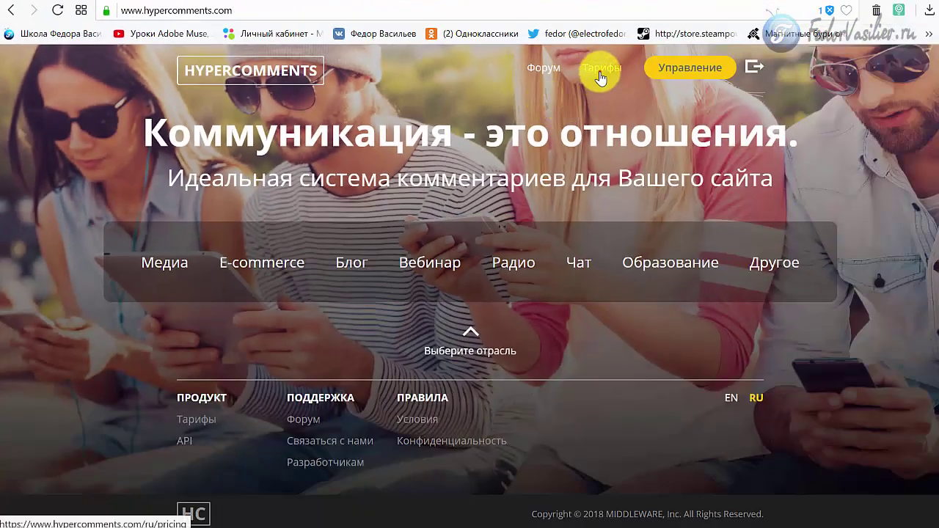
click(599, 69)
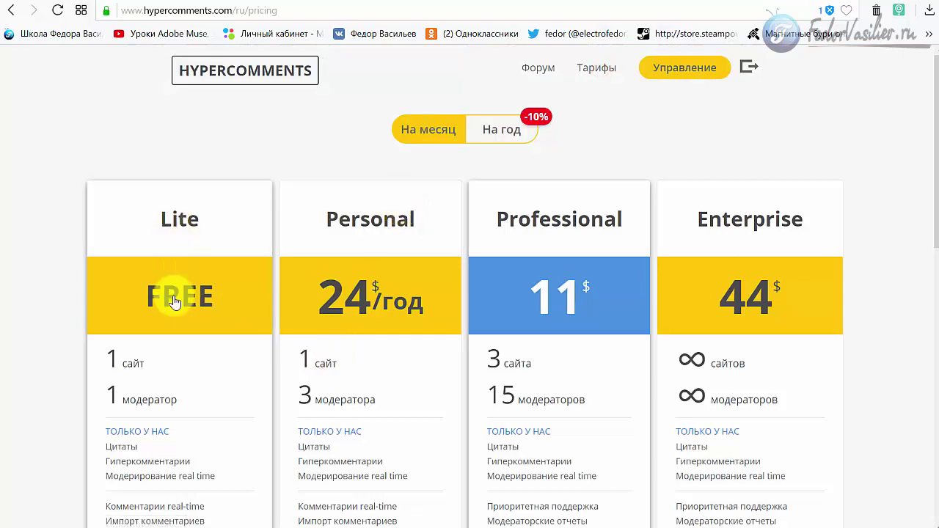
scroll(174, 303, down, 2)
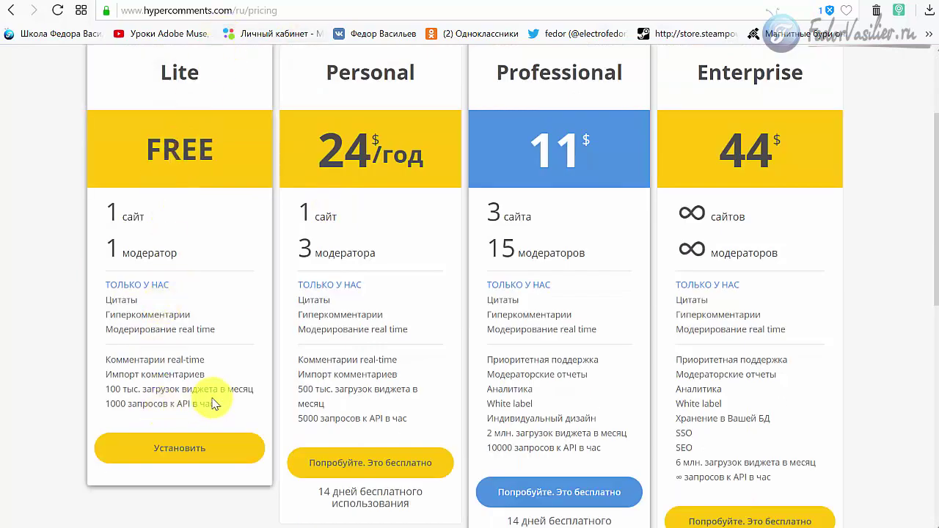
Start installing the free Lite plan and sign in to Hypercomments with a Google account.
drag(213, 404, 122, 214)
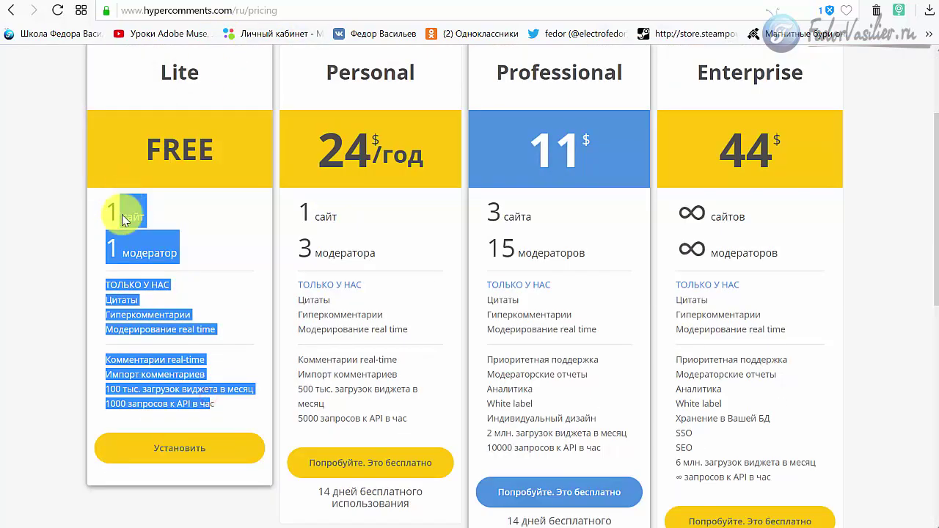
click(163, 458)
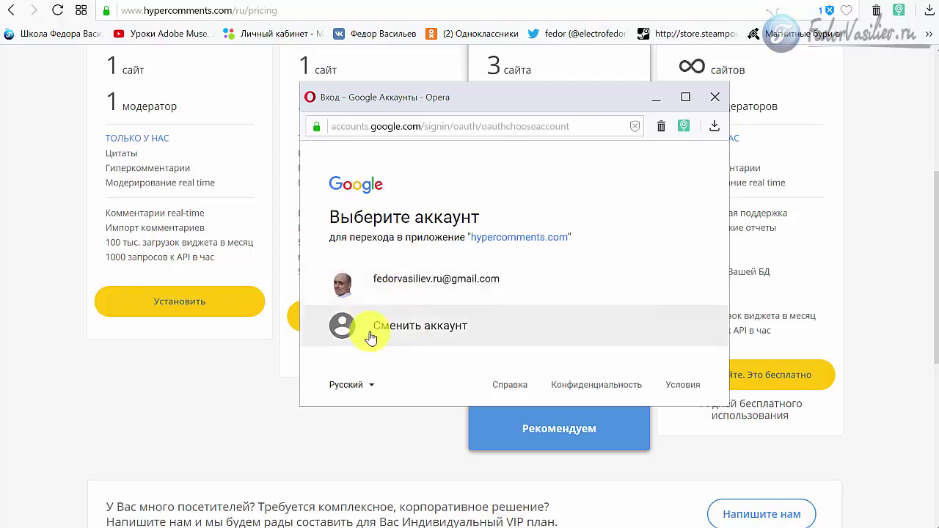
click(394, 333)
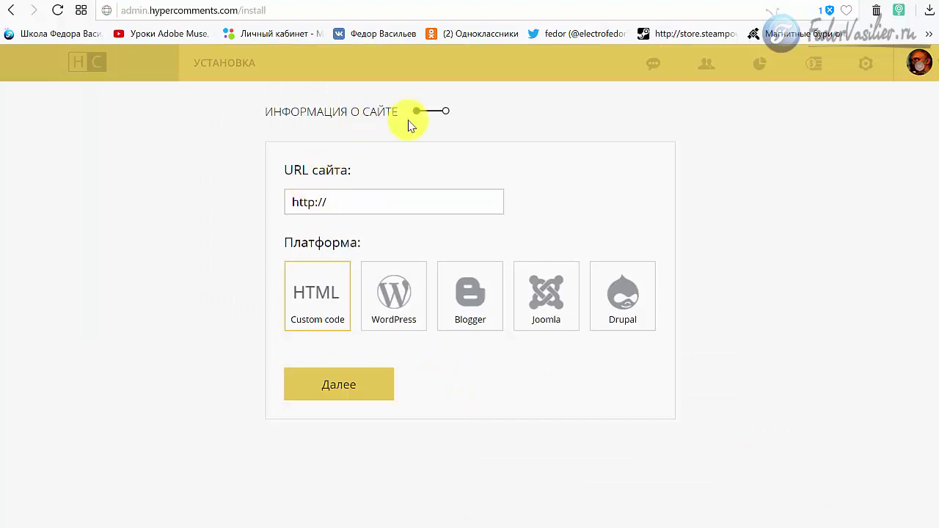
click(342, 202)
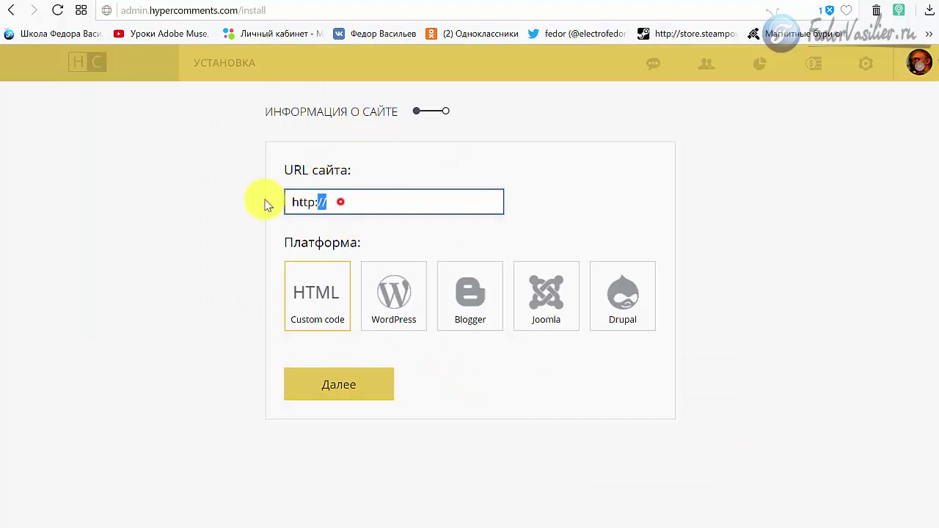
drag(262, 199, 315, 201)
right_click(317, 205)
click(352, 251)
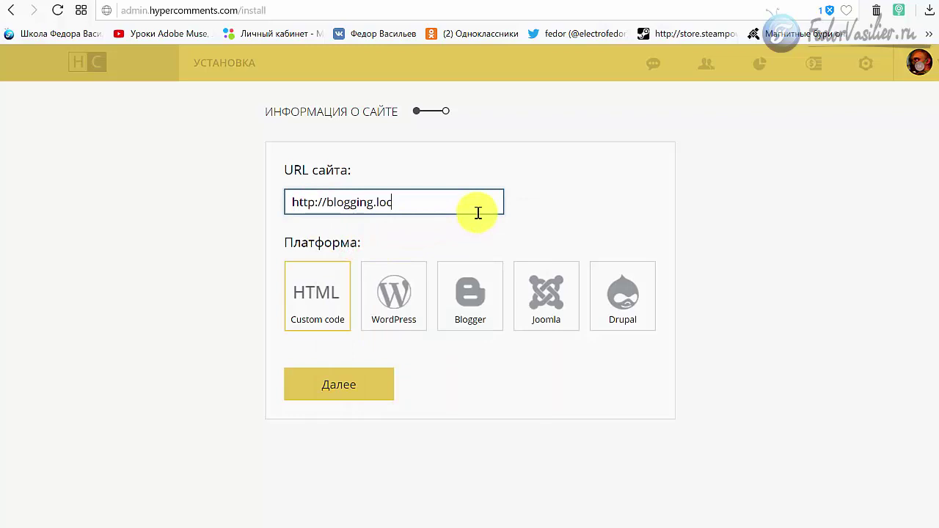
Select HTML Custom code as the platform and complete the widget installation.
click(330, 296)
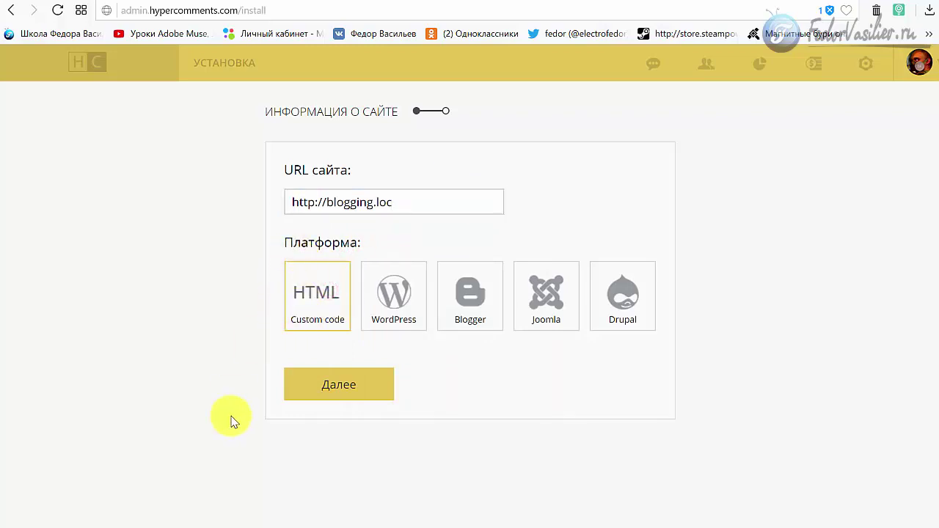
click(353, 376)
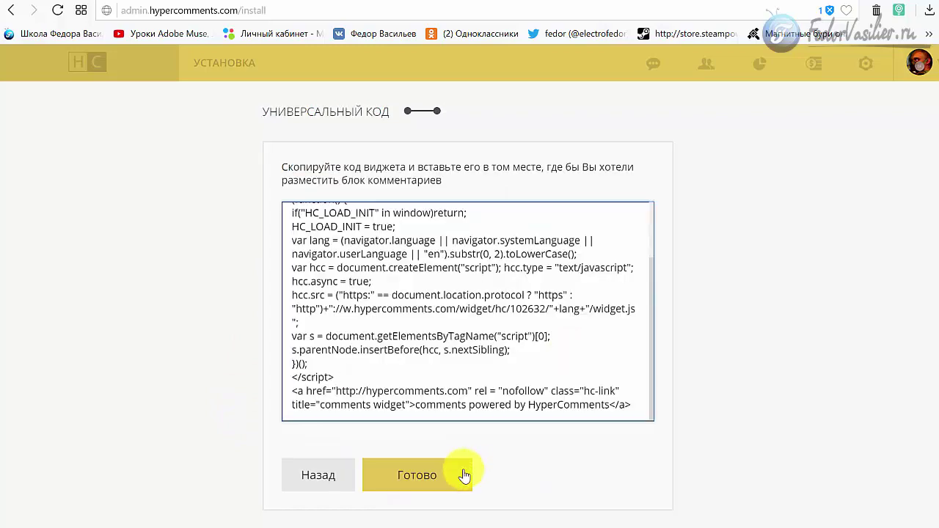
click(446, 478)
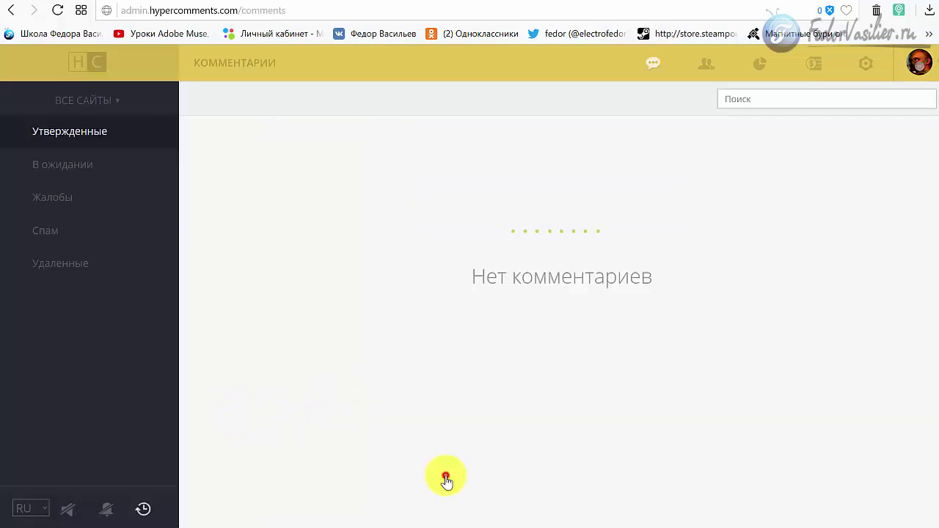
Open the Hypercomments settings for blogging.loc and copy the widget ID from the Код page.
click(867, 68)
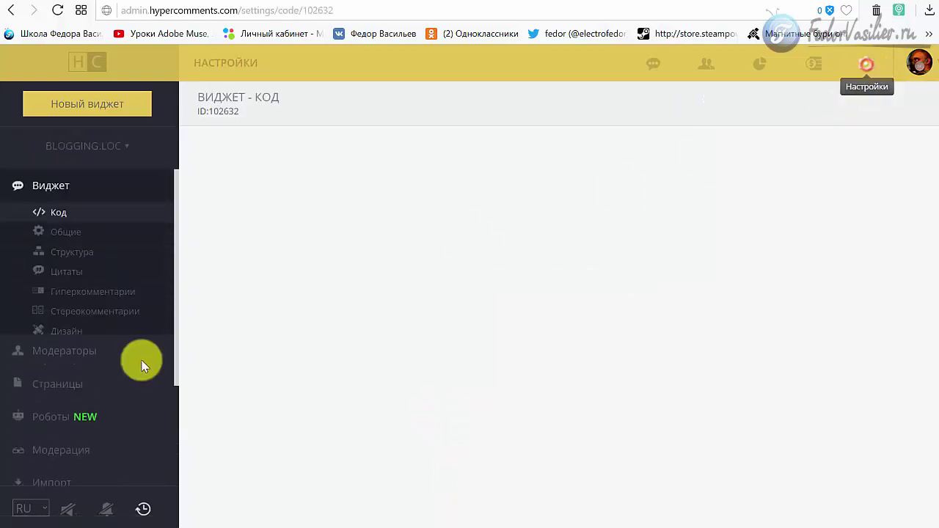
drag(227, 120, 210, 115)
double_click(212, 113)
key(ctrl+c)
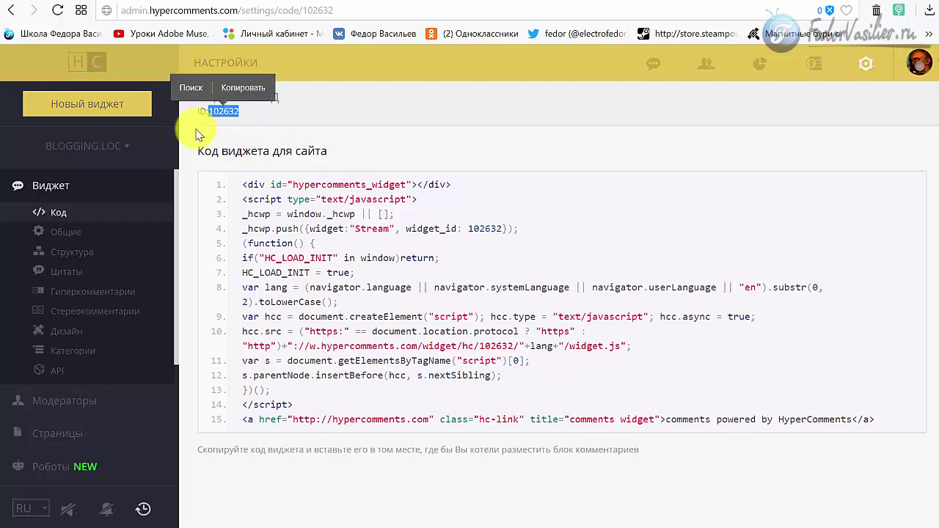
click(228, 87)
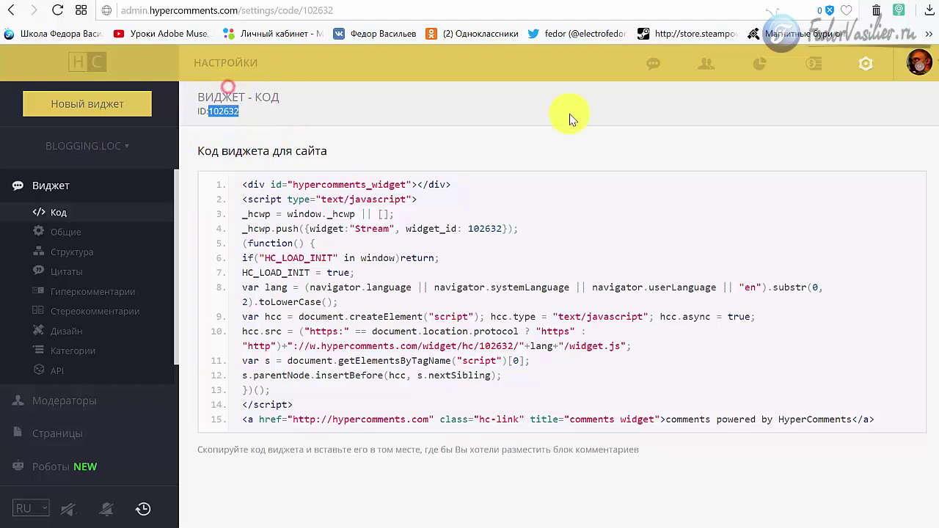
scroll(70, 301, down, 2)
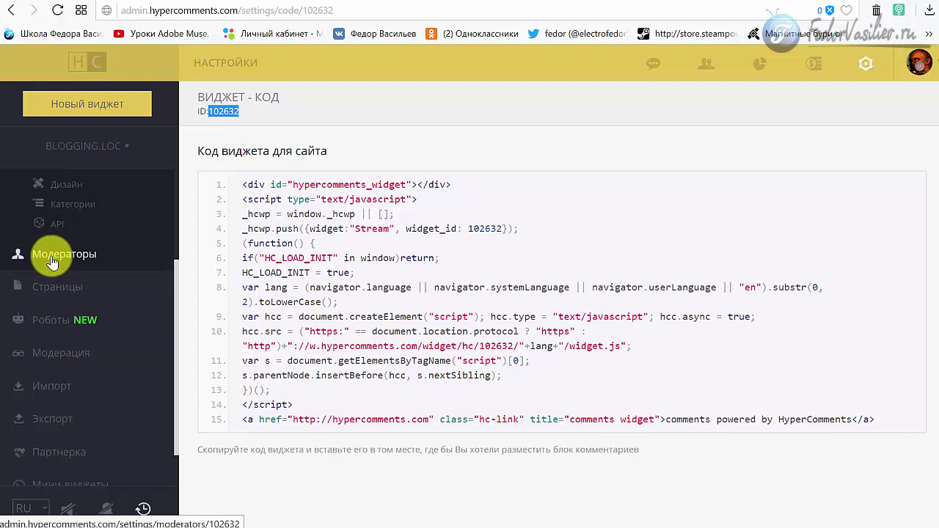
scroll(55, 308, down, 1)
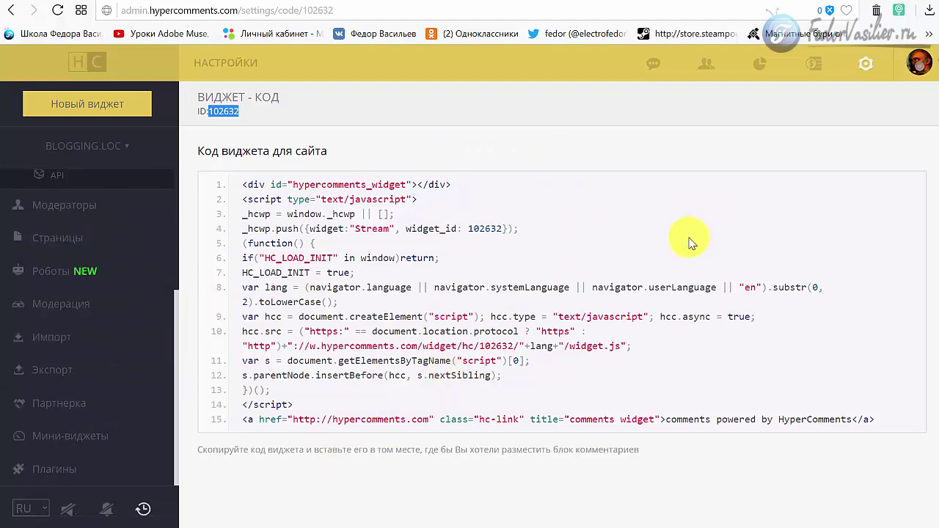
Return to the blogging.loc page editor and add the Hypercomments plugin to the section below the animal photo gallery.
click(697, 3)
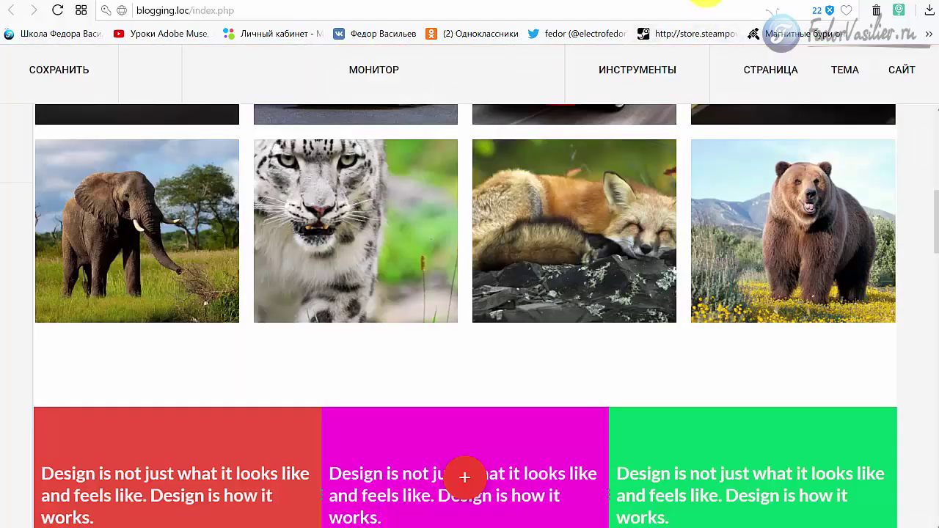
mouse_move(440, 334)
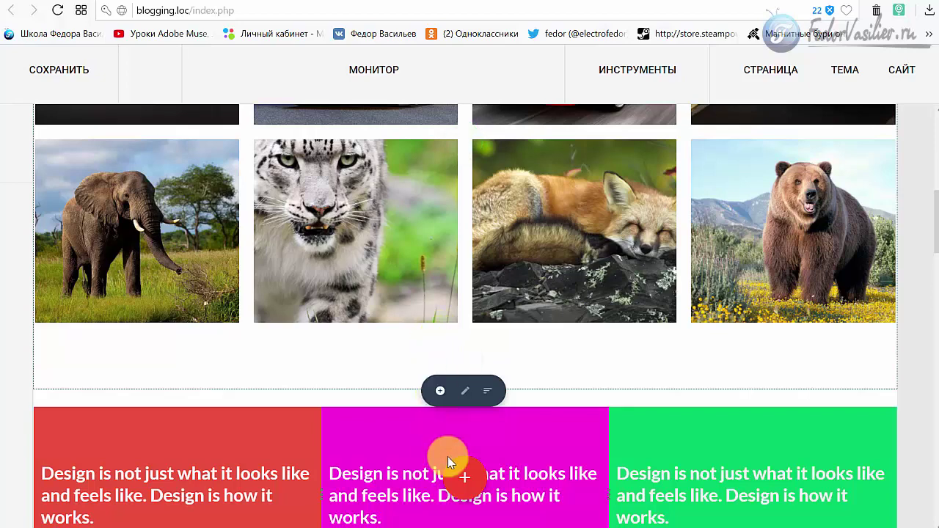
click(463, 476)
click(439, 389)
scroll(396, 414, down, 1)
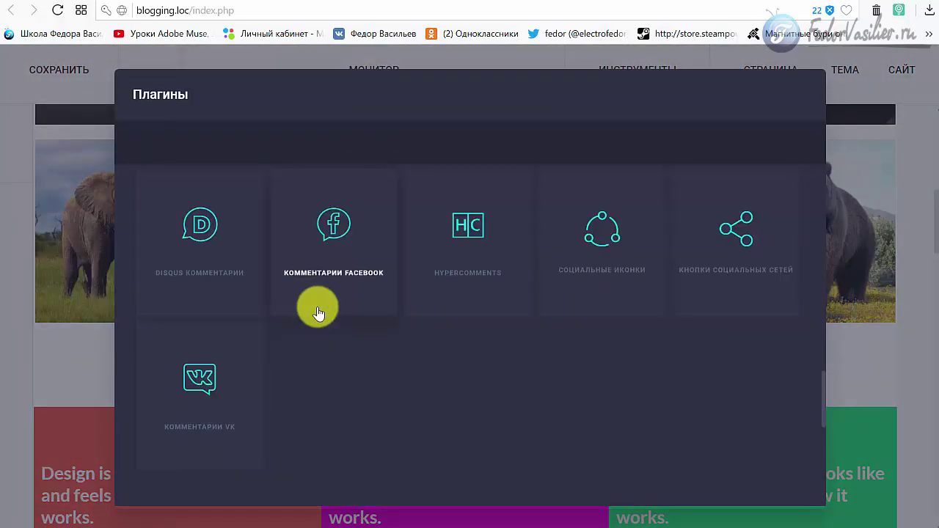
click(452, 249)
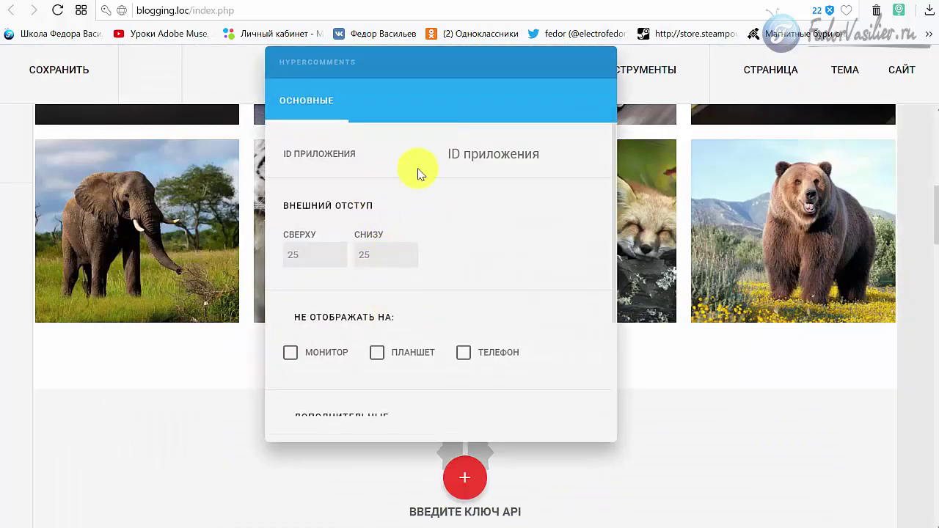
Paste the copied Hypercomments widget ID as the plugin's ID приложения and close its settings.
right_click(458, 154)
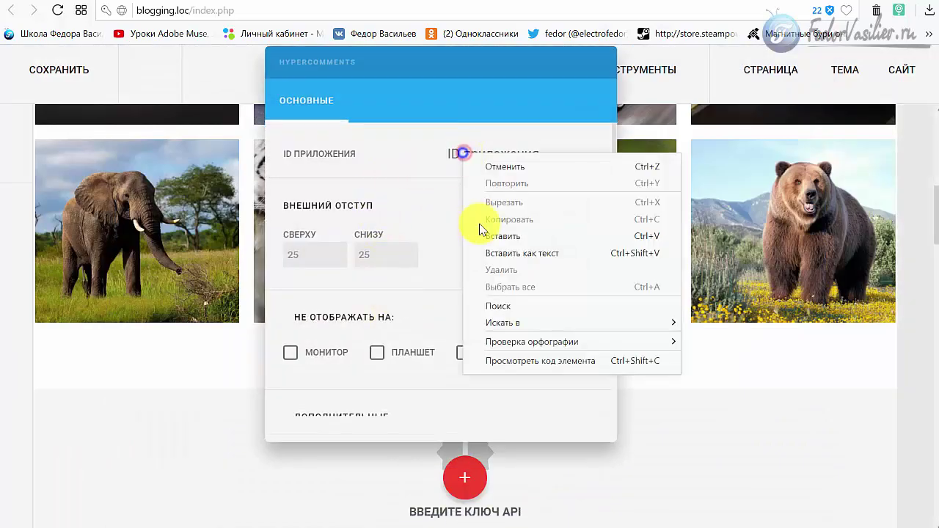
click(482, 232)
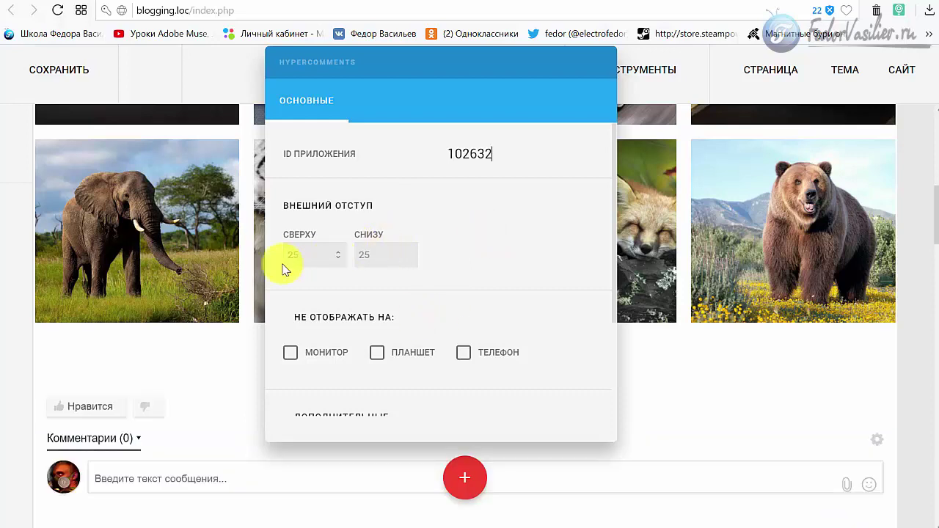
scroll(350, 216, down, 2)
scroll(357, 262, up, 2)
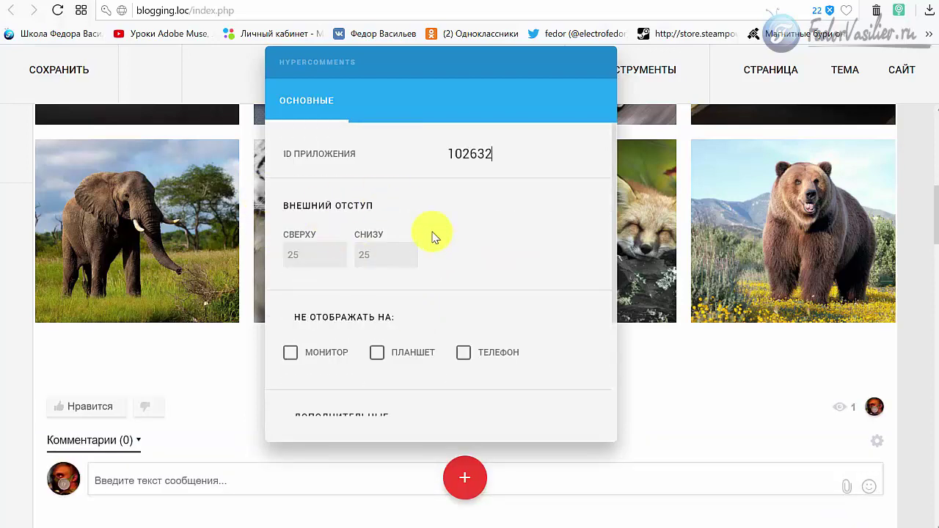
click(596, 68)
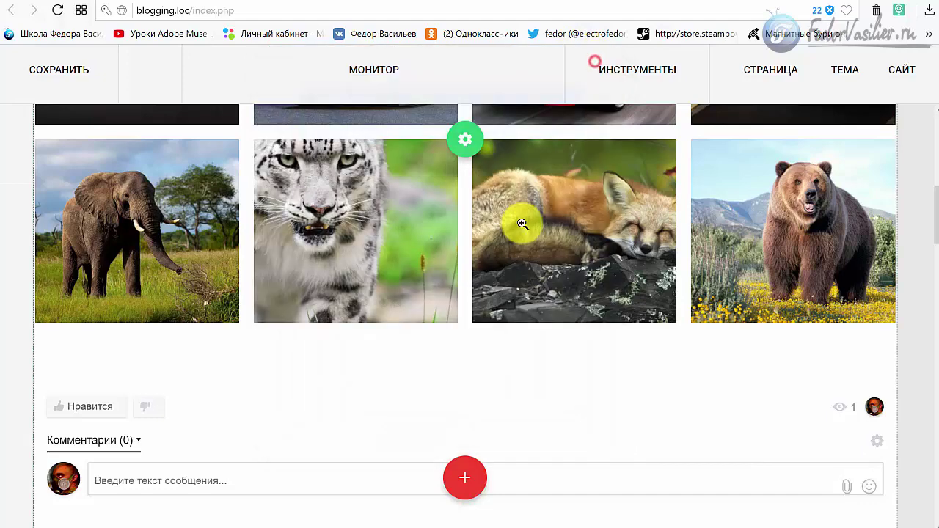
Submit the test comment "темт" in the Hypercomments block on the page.
scroll(522, 225, down, 2)
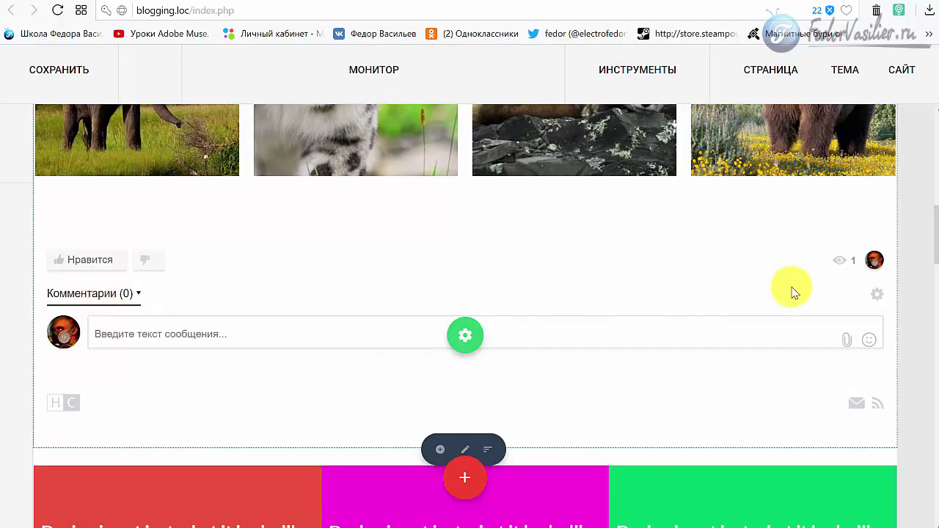
click(226, 334)
text(темт)
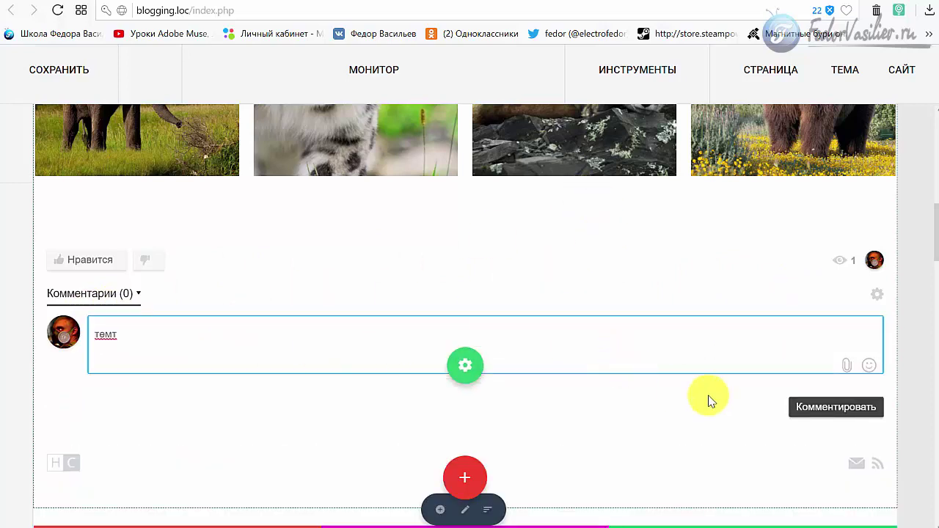
click(803, 405)
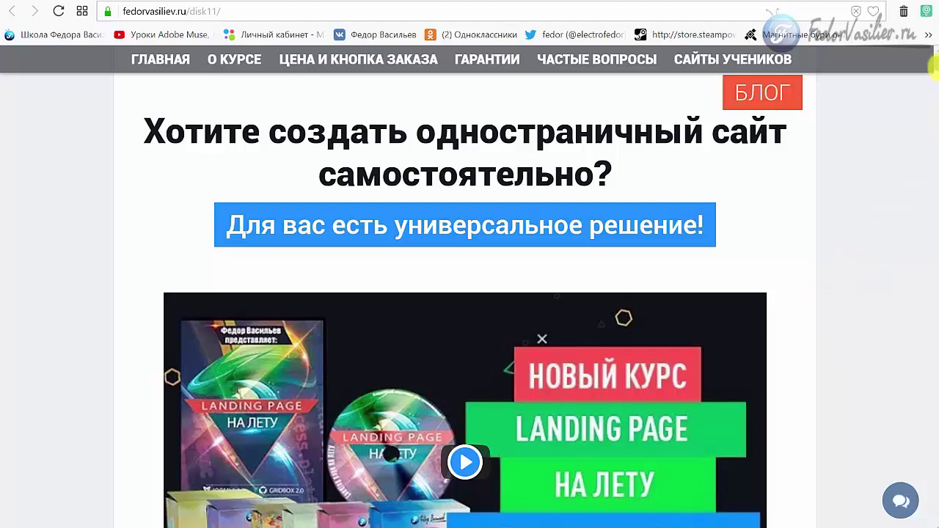
mouse_move(934, 66)
mouse_down()
mouse_move(936, 104)
mouse_move(935, 65)
mouse_up()
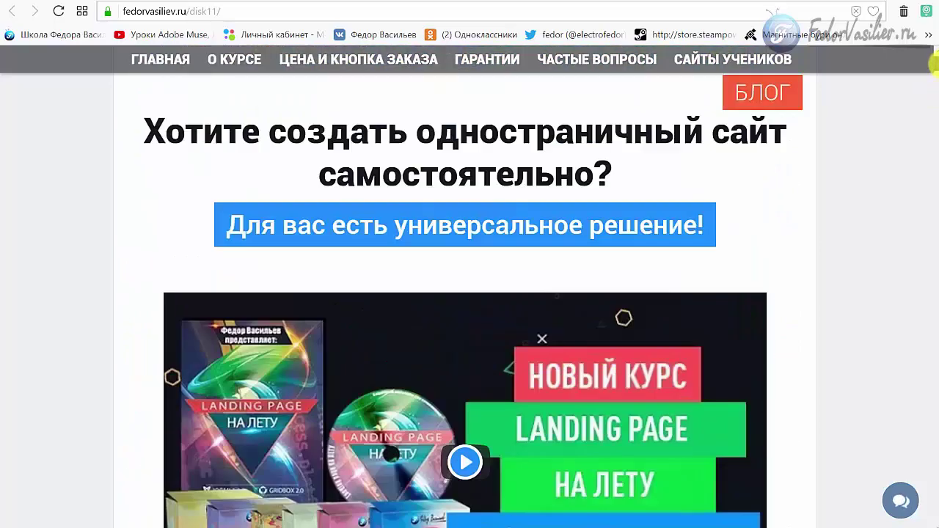